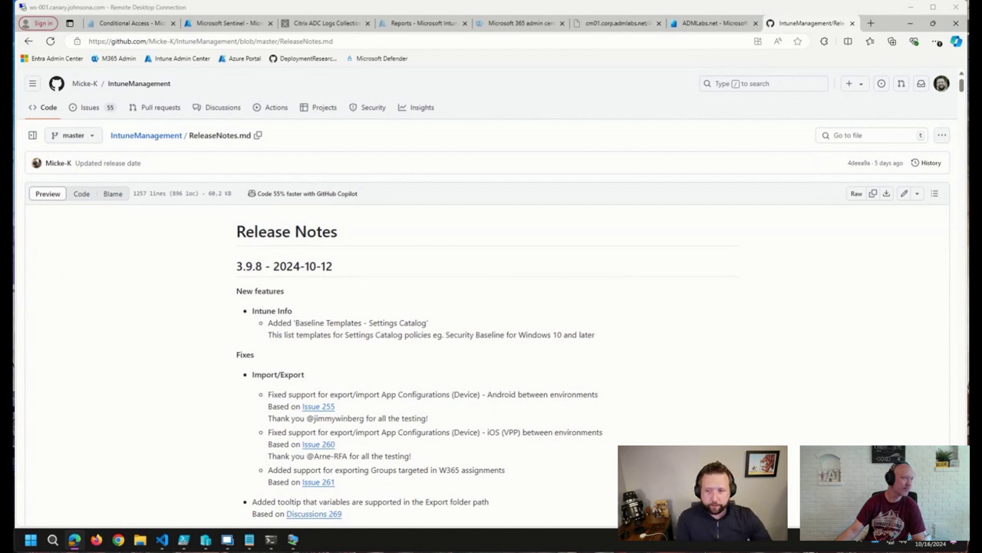
Scroll through the currently open article before moving to the next story.
{"action": "scroll", "coordinate": [465, 386], "scroll_direction": "down", "scroll_amount": 1}
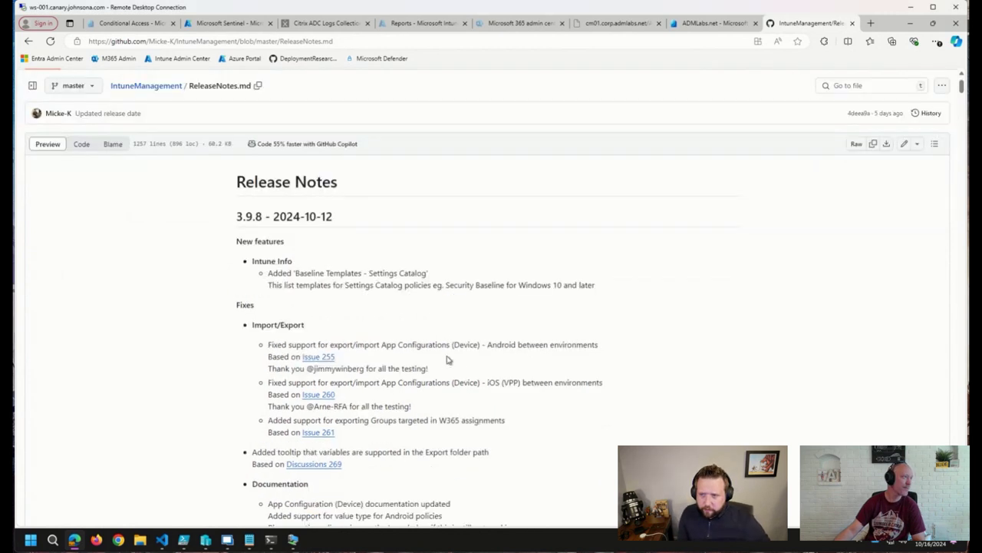
{"action": "scroll", "coordinate": [436, 354], "scroll_direction": "down", "scroll_amount": 1}
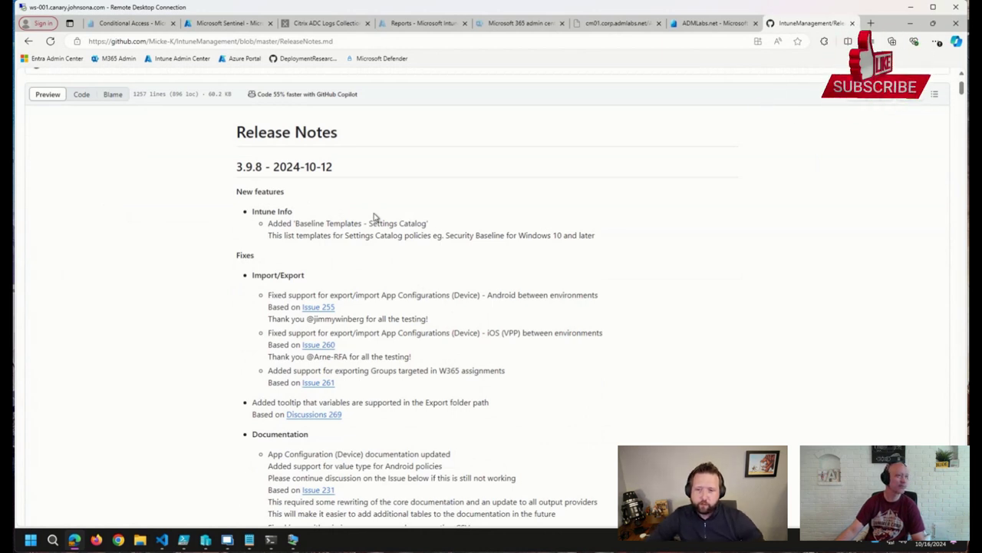
{"action": "scroll", "coordinate": [261, 383], "scroll_direction": "down", "scroll_amount": 3}
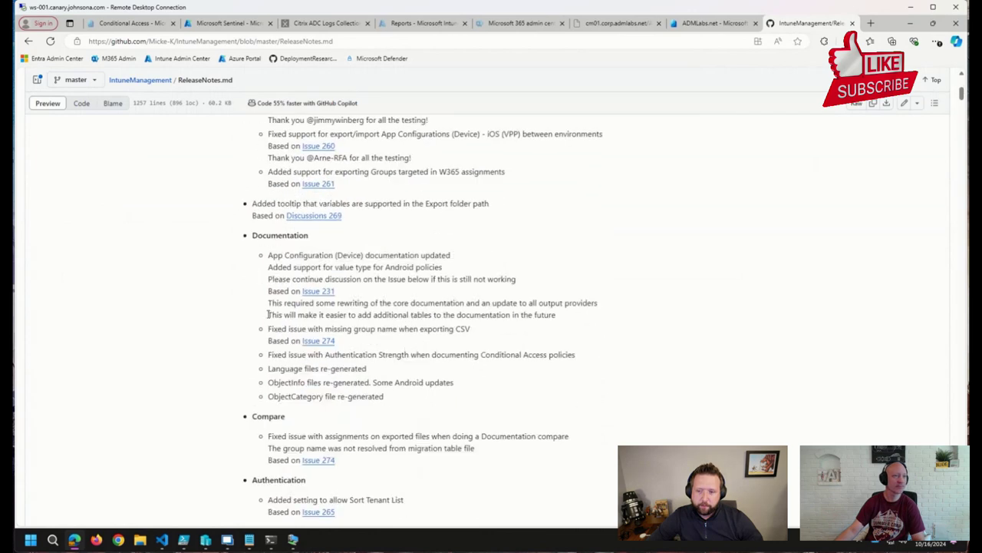
{"action": "scroll", "coordinate": [268, 315], "scroll_direction": "up", "scroll_amount": 2}
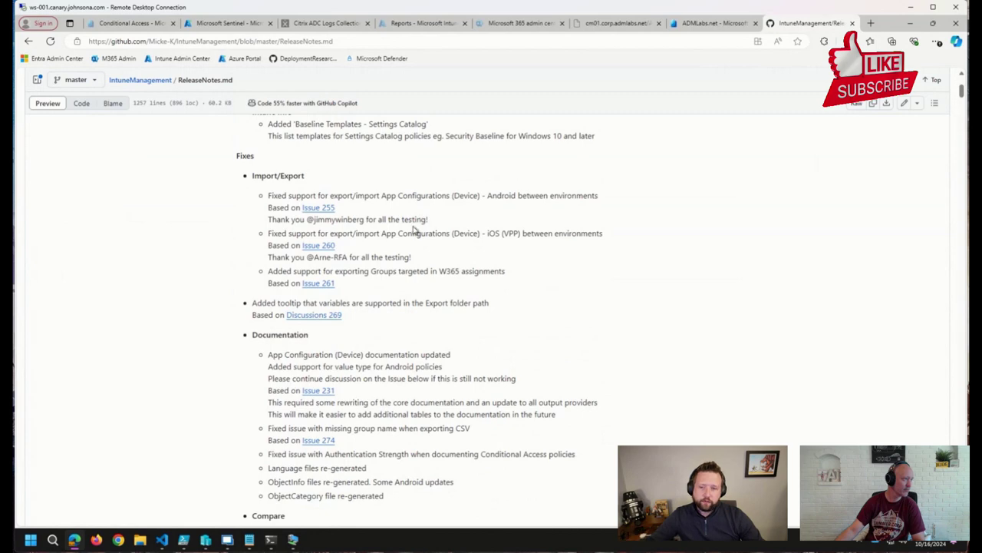
{"action": "scroll", "coordinate": [405, 235], "scroll_direction": "down", "scroll_amount": 2}
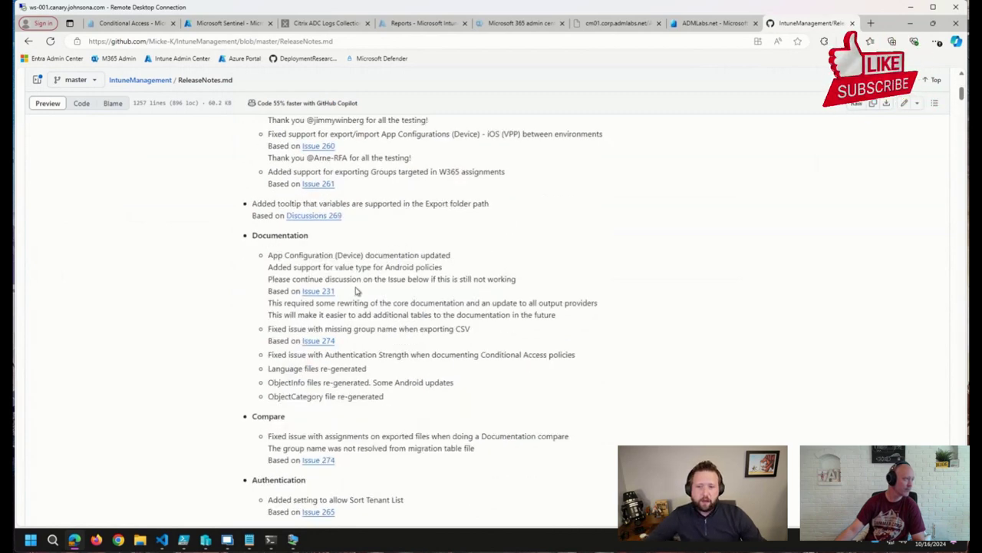
{"action": "scroll", "coordinate": [356, 290], "scroll_direction": "down", "scroll_amount": 1}
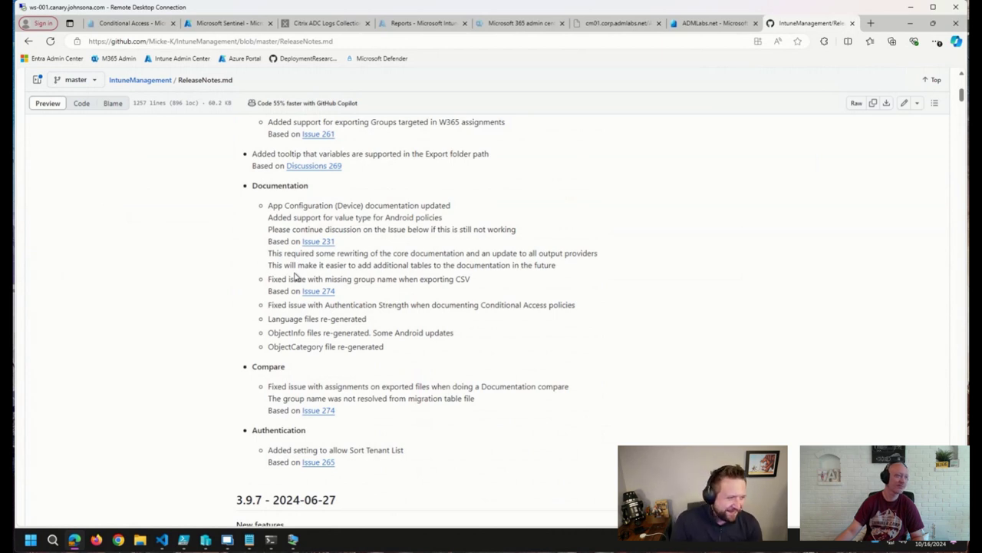
{"action": "scroll", "coordinate": [395, 388], "scroll_direction": "up", "scroll_amount": 5}
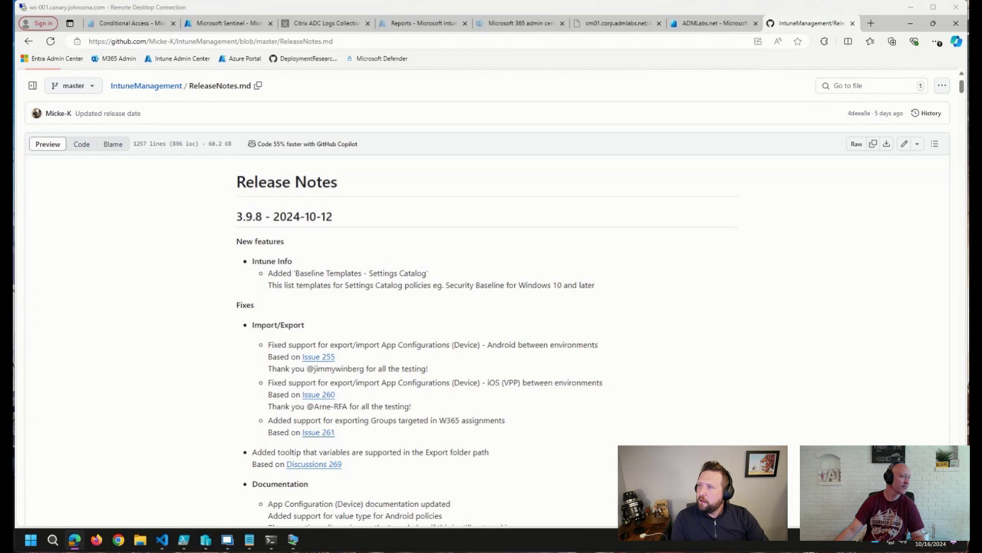
Open the MSEndpointMgr 'Unpacking the Microsoft Intune MDM Certificate' article in a new tab.
{"action": "left_click", "coordinate": [625, 379]}
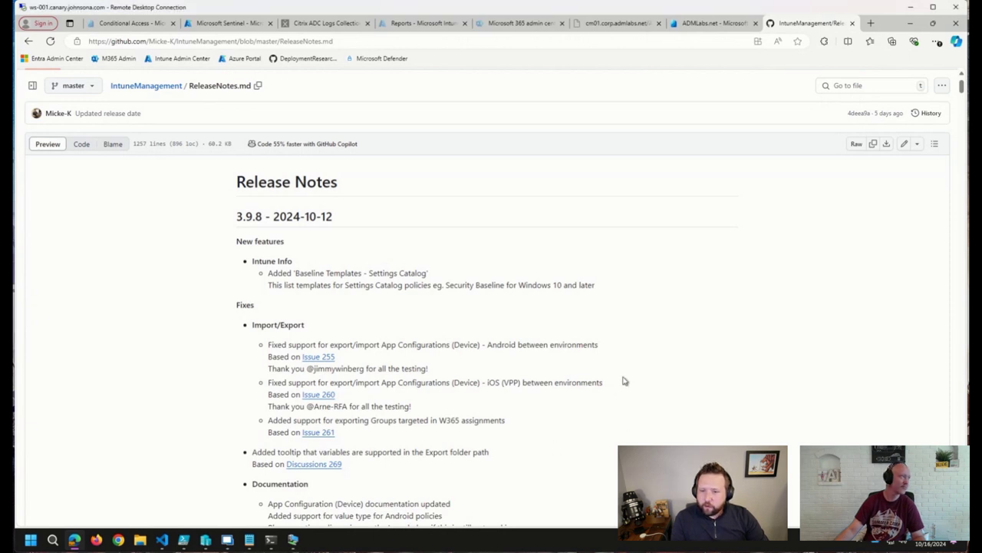
{"action": "key", "text": "ctrl+t"}
{"action": "type", "text": "https://msendpointmgr.com/2024/10/12/unpacking-the-microsoft-intune-mdm-certificate/"}
{"action": "key", "text": "Return"}
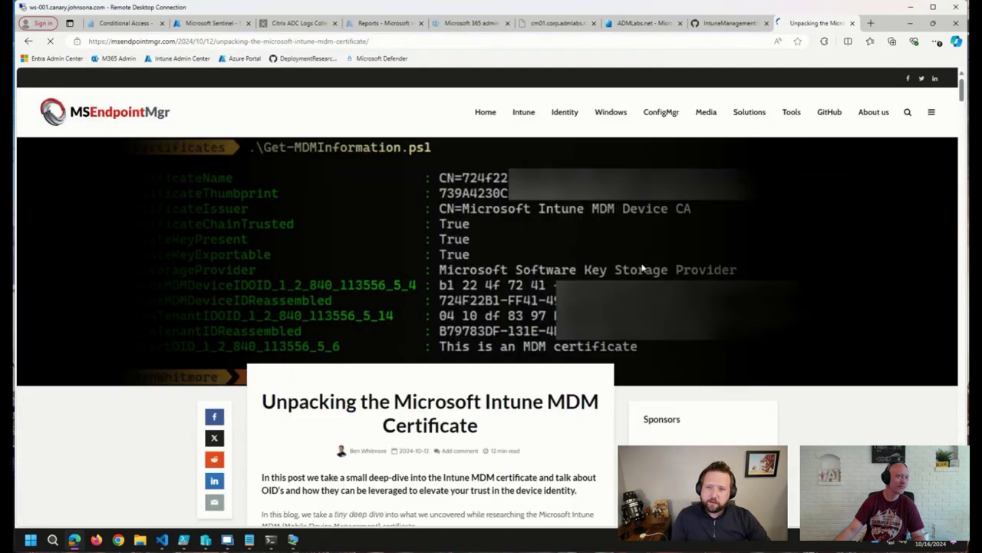
Highlight the phrase 'tiny deep dive' with a red box, then clear the annotation.
{"action": "scroll", "coordinate": [594, 291], "scroll_direction": "down", "scroll_amount": 2}
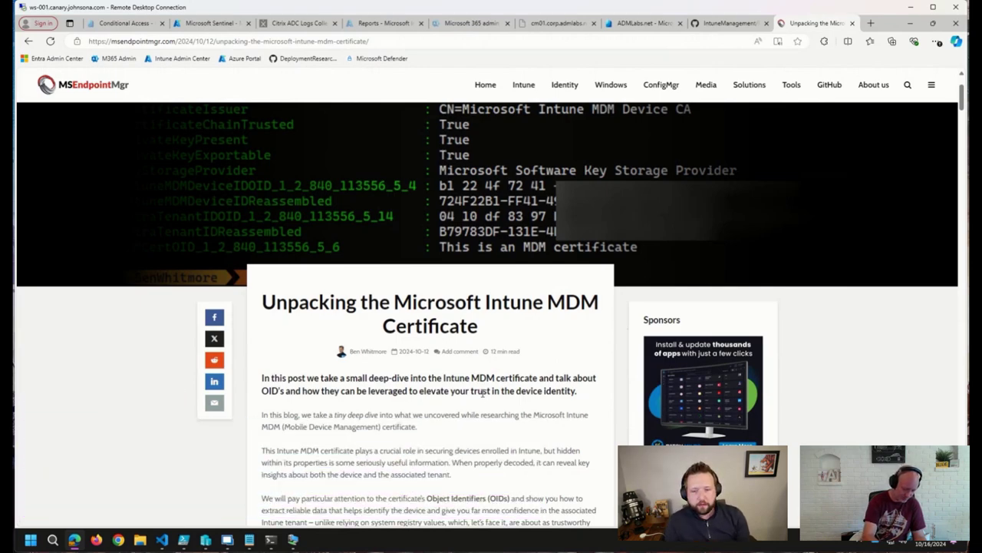
{"action": "scroll", "coordinate": [484, 393], "scroll_direction": "down", "scroll_amount": 3}
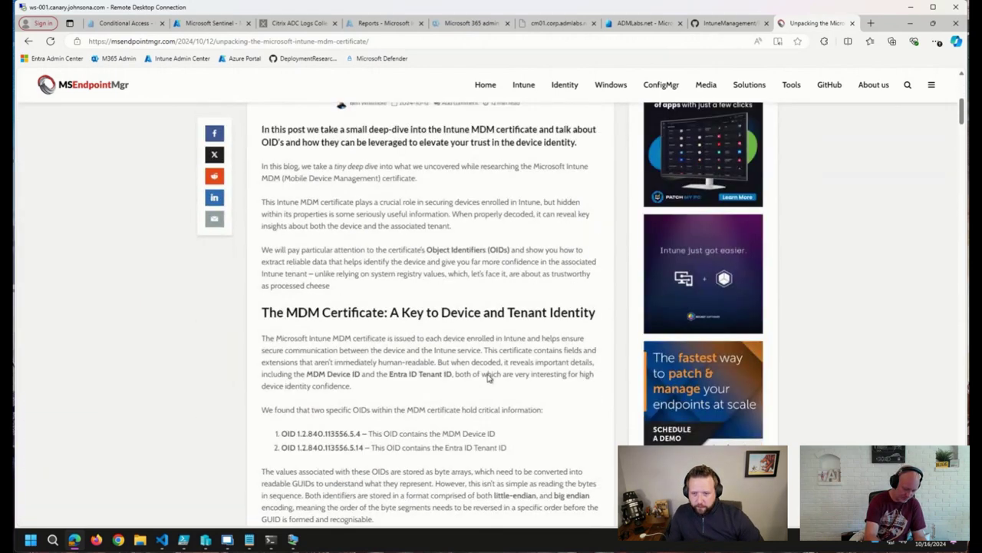
{"action": "scroll", "coordinate": [487, 380], "scroll_direction": "up", "scroll_amount": 1}
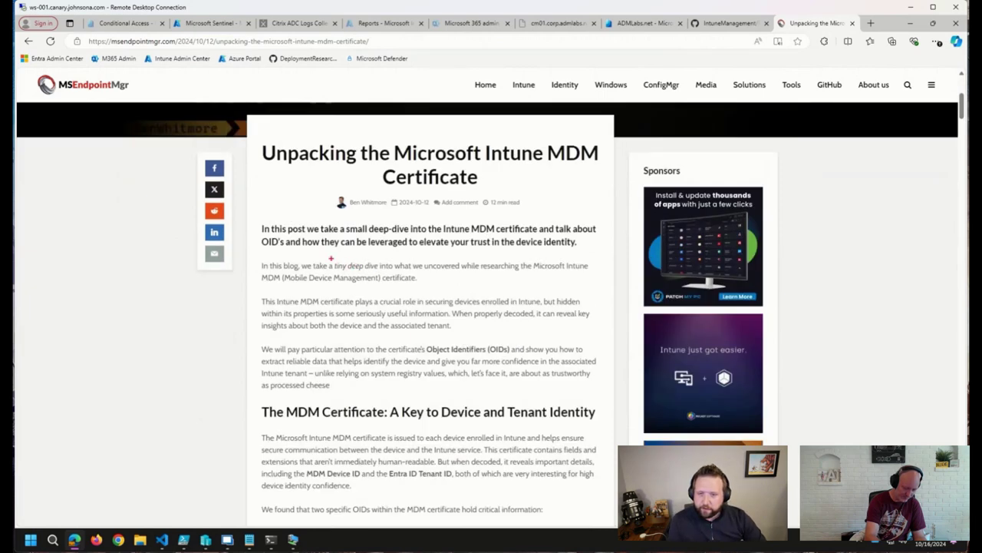
{"action": "left_click_drag", "start_coordinate": [331, 258], "coordinate": [381, 275]}
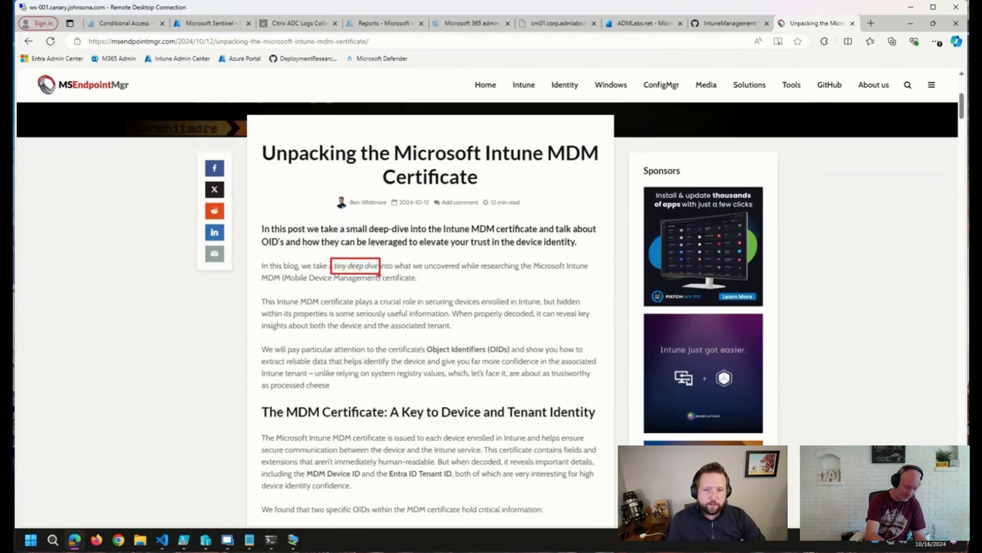
{"action": "key", "text": "Escape"}
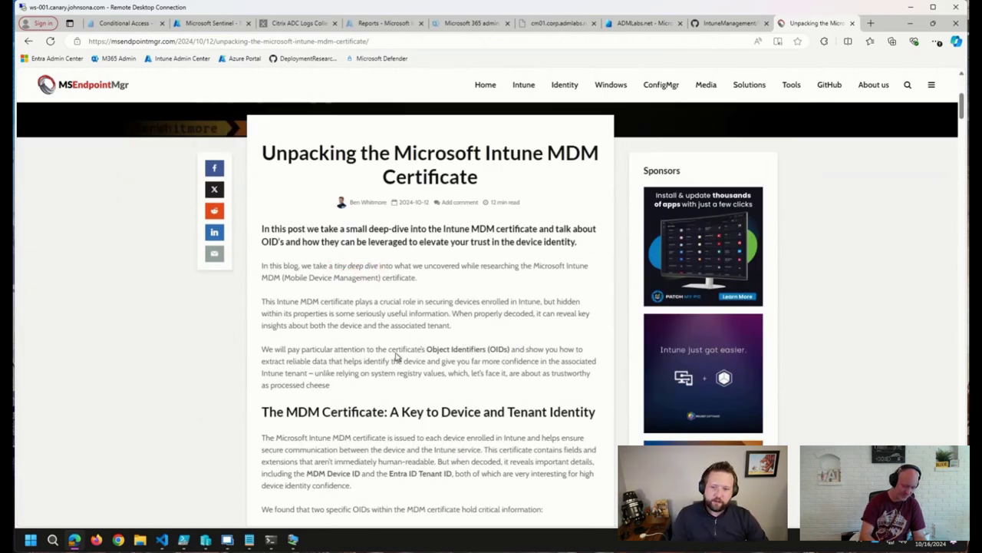
Scroll down through the article to the Device and Tenant ID GUID conversion section.
{"action": "scroll", "coordinate": [410, 372], "scroll_direction": "down", "scroll_amount": 1}
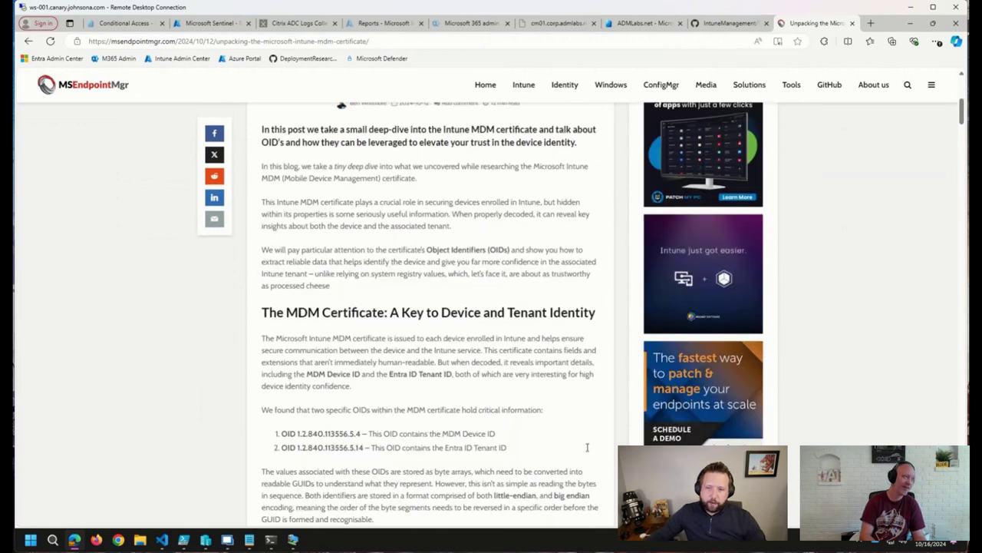
{"action": "scroll", "coordinate": [586, 370], "scroll_direction": "down", "scroll_amount": 1}
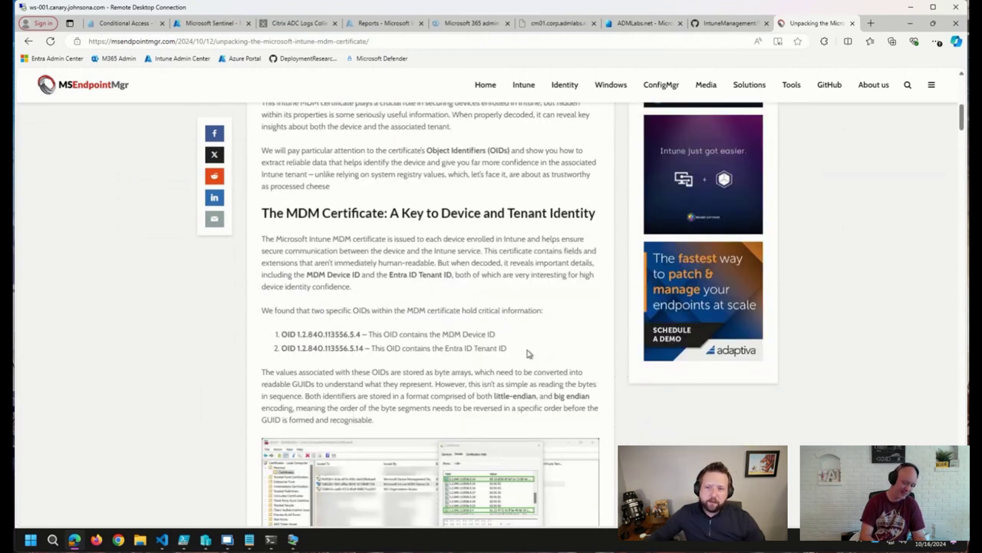
{"action": "scroll", "coordinate": [521, 345], "scroll_direction": "down", "scroll_amount": 2}
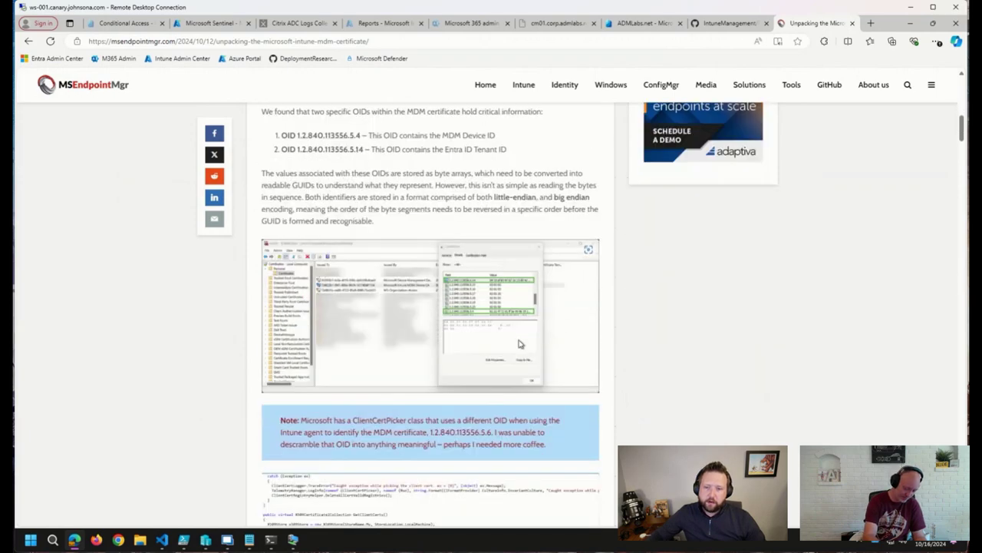
{"action": "scroll", "coordinate": [521, 345], "scroll_direction": "down", "scroll_amount": 3}
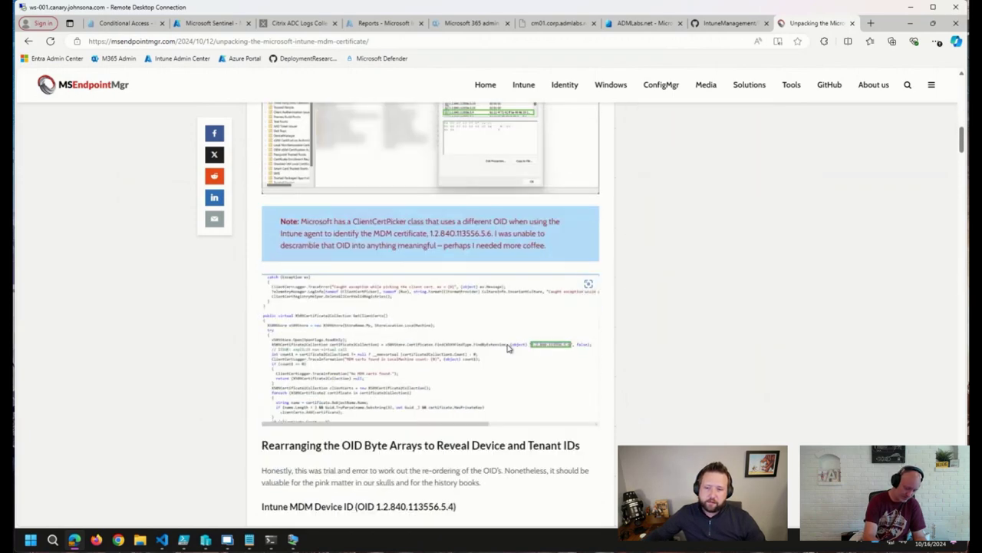
{"action": "scroll", "coordinate": [505, 347], "scroll_direction": "down", "scroll_amount": 2}
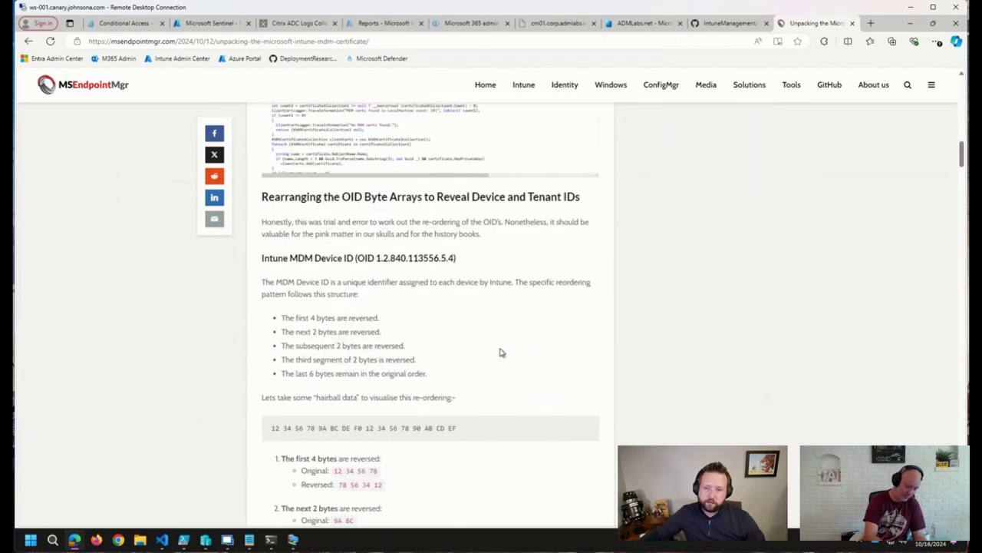
{"action": "scroll", "coordinate": [500, 352], "scroll_direction": "down", "scroll_amount": 2}
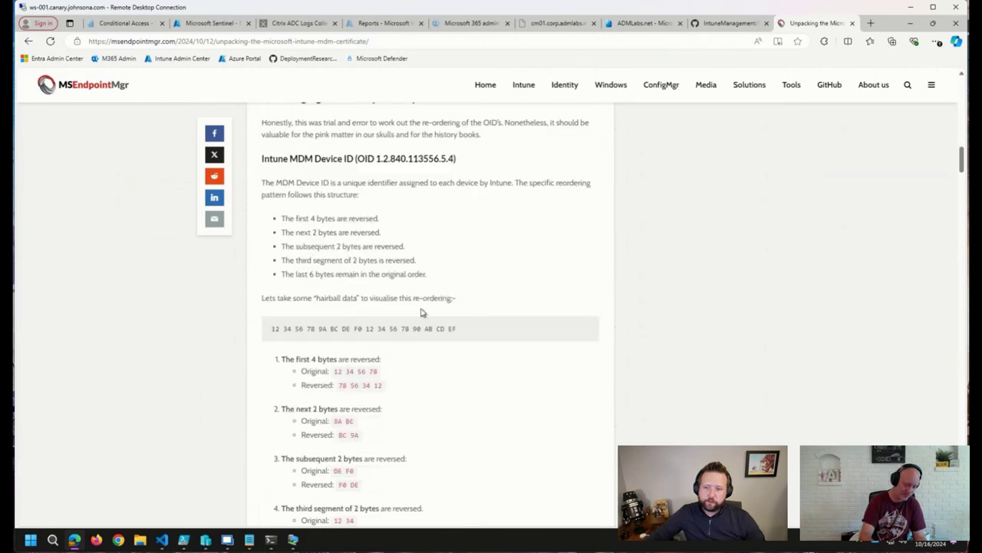
{"action": "scroll", "coordinate": [530, 347], "scroll_direction": "down", "scroll_amount": 1}
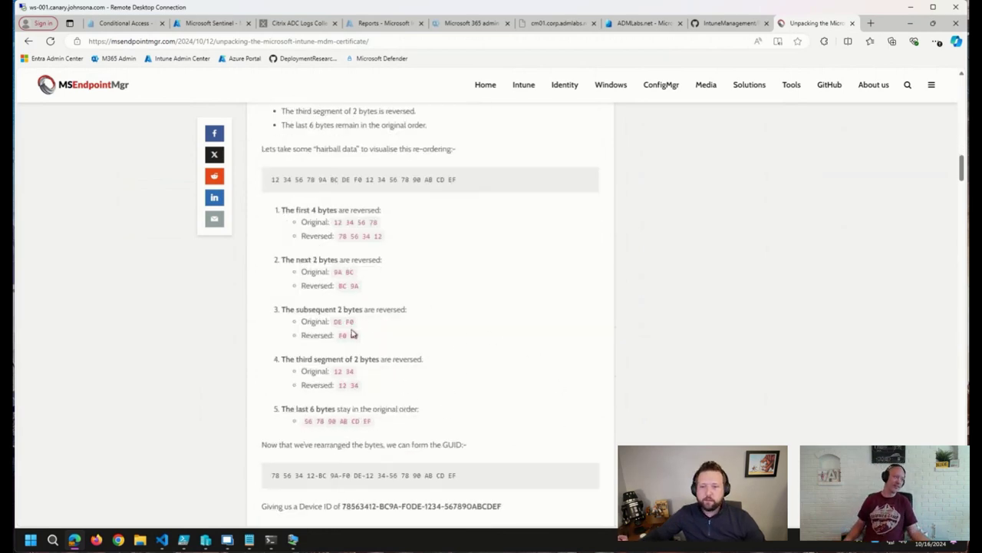
{"action": "scroll", "coordinate": [342, 337], "scroll_direction": "down", "scroll_amount": 2}
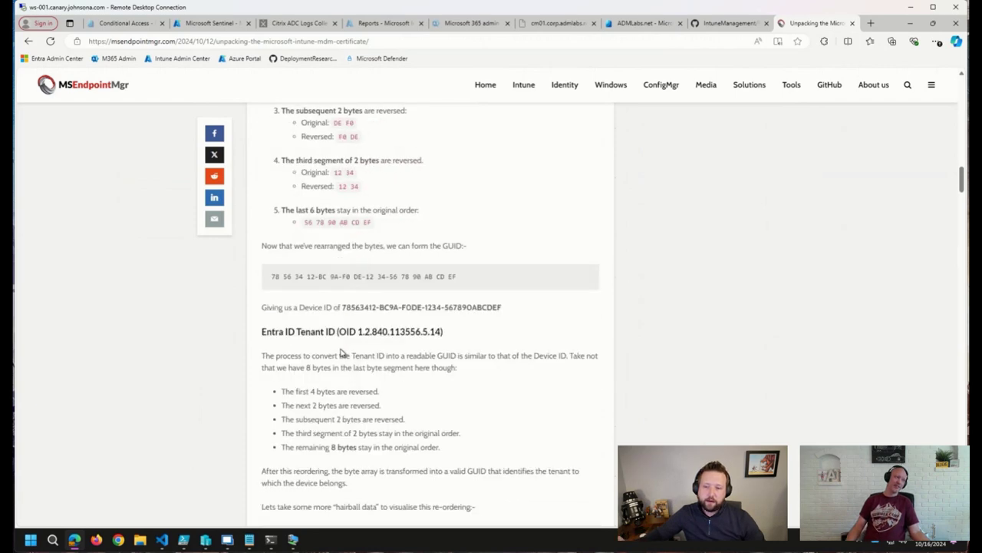
{"action": "scroll", "coordinate": [342, 352], "scroll_direction": "down", "scroll_amount": 3}
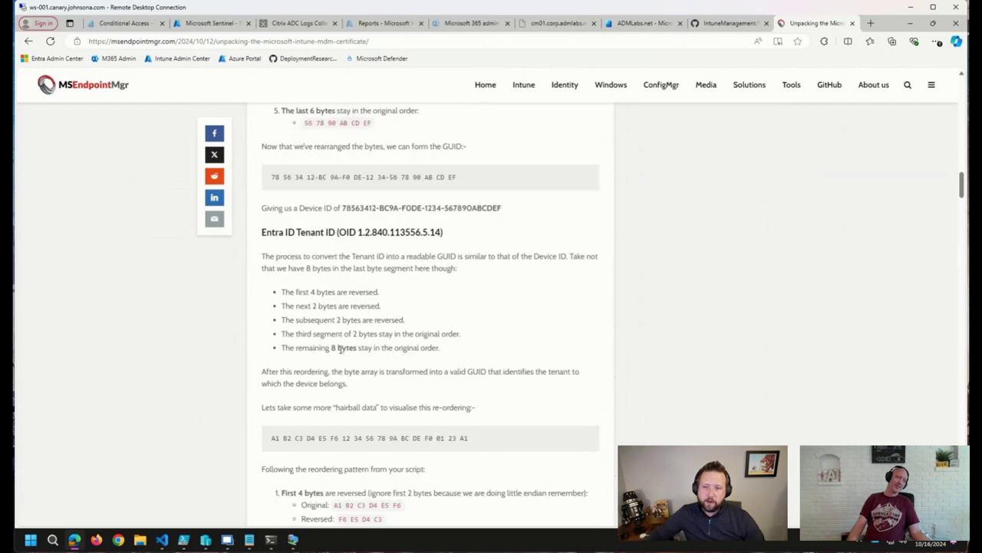
{"action": "scroll", "coordinate": [340, 351], "scroll_direction": "down", "scroll_amount": 6}
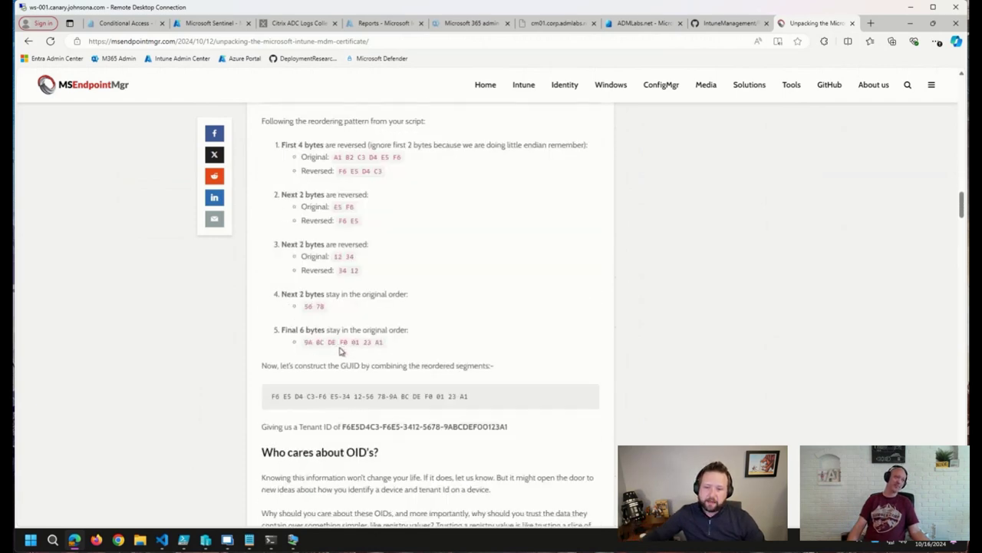
{"action": "scroll", "coordinate": [340, 351], "scroll_direction": "down", "scroll_amount": 3}
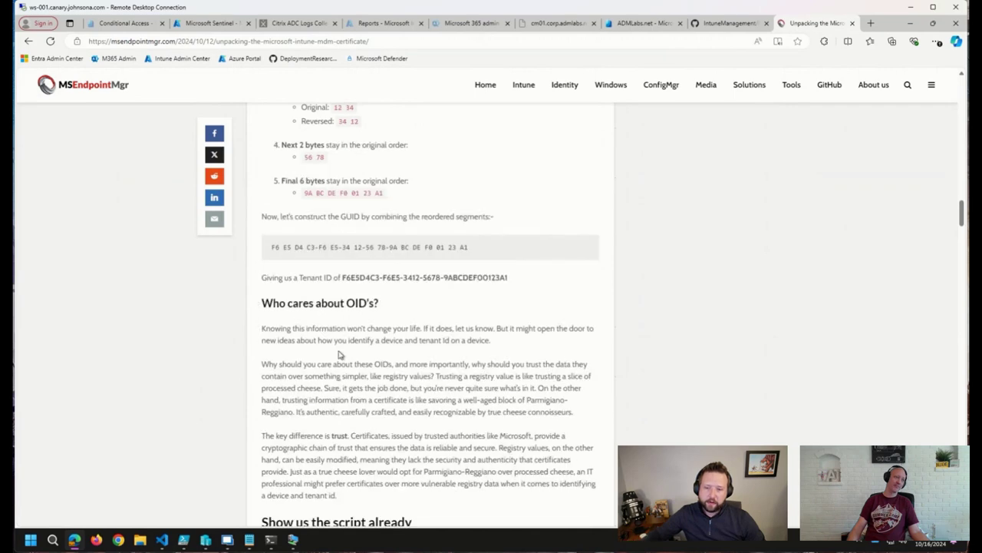
{"action": "scroll", "coordinate": [340, 354], "scroll_direction": "down", "scroll_amount": 2}
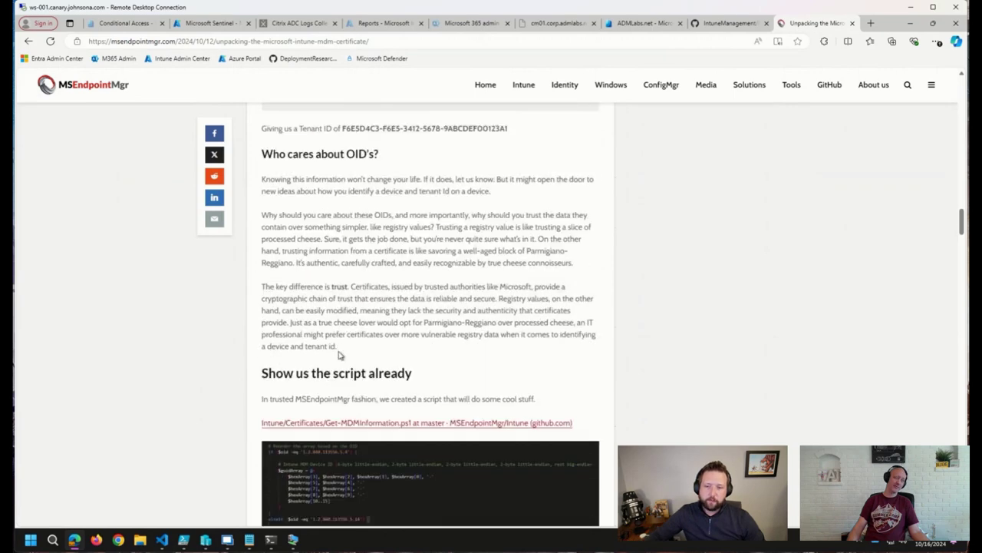
{"action": "scroll", "coordinate": [340, 351], "scroll_direction": "down", "scroll_amount": 2}
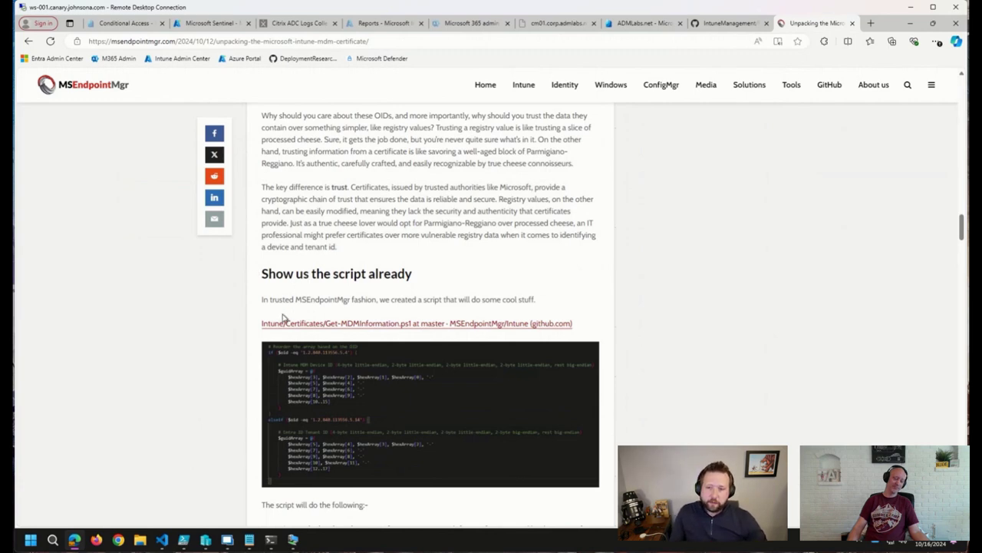
{"action": "scroll", "coordinate": [285, 318], "scroll_direction": "down", "scroll_amount": 1}
{"action": "scroll", "coordinate": [414, 295], "scroll_direction": "down", "scroll_amount": 2}
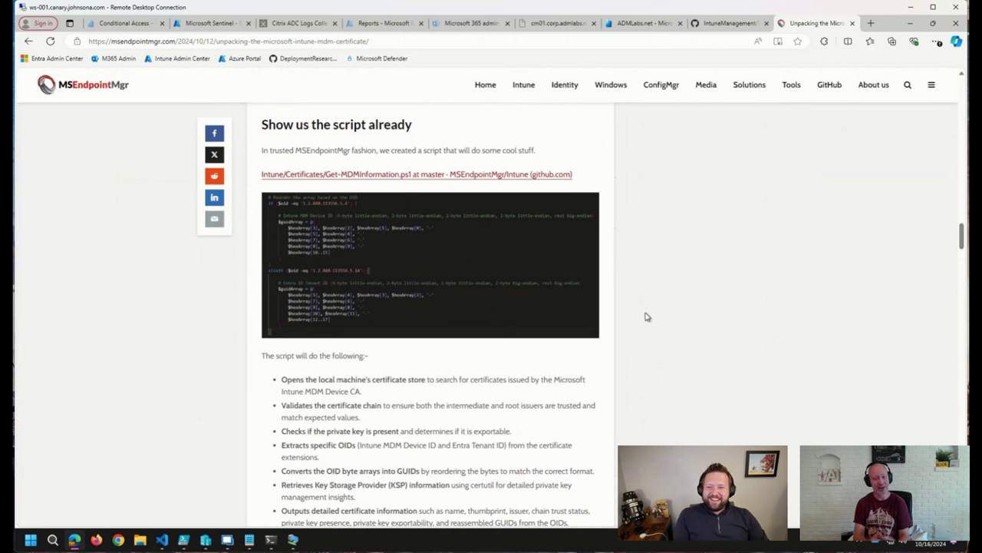
{"action": "scroll", "coordinate": [660, 296], "scroll_direction": "down", "scroll_amount": 2}
{"action": "scroll", "coordinate": [676, 258], "scroll_direction": "down", "scroll_amount": 4}
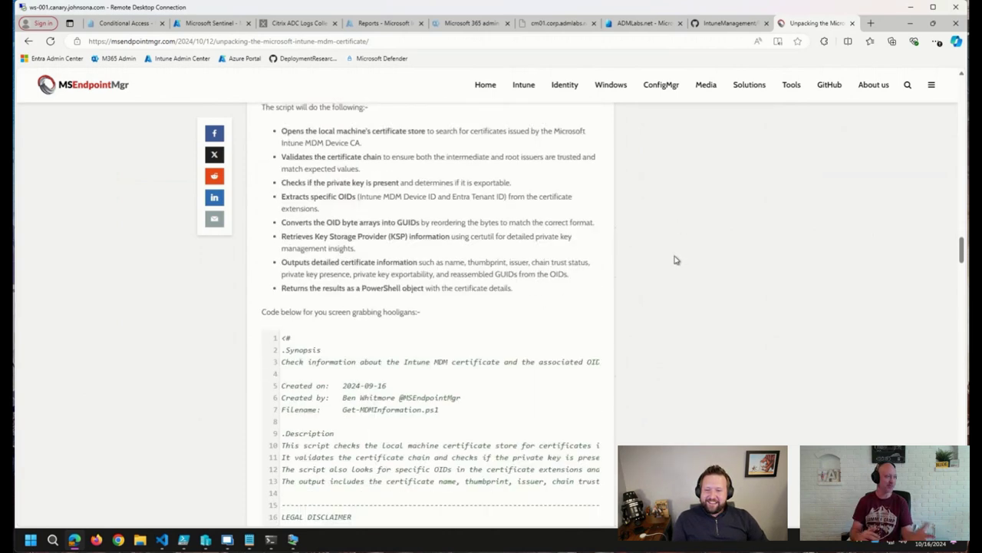
{"action": "scroll", "coordinate": [680, 238], "scroll_direction": "up", "scroll_amount": 4}
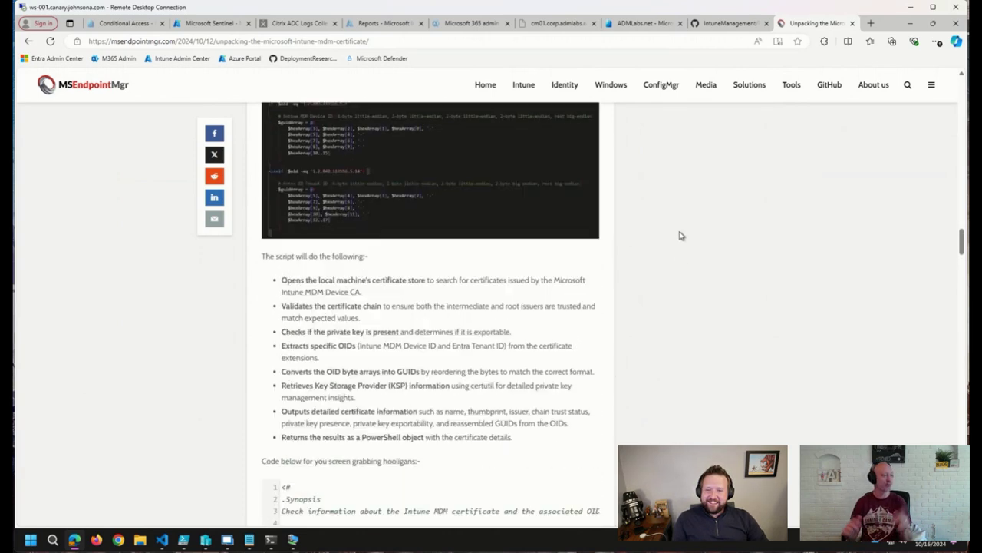
{"action": "scroll", "coordinate": [794, 177], "scroll_direction": "up", "scroll_amount": 2}
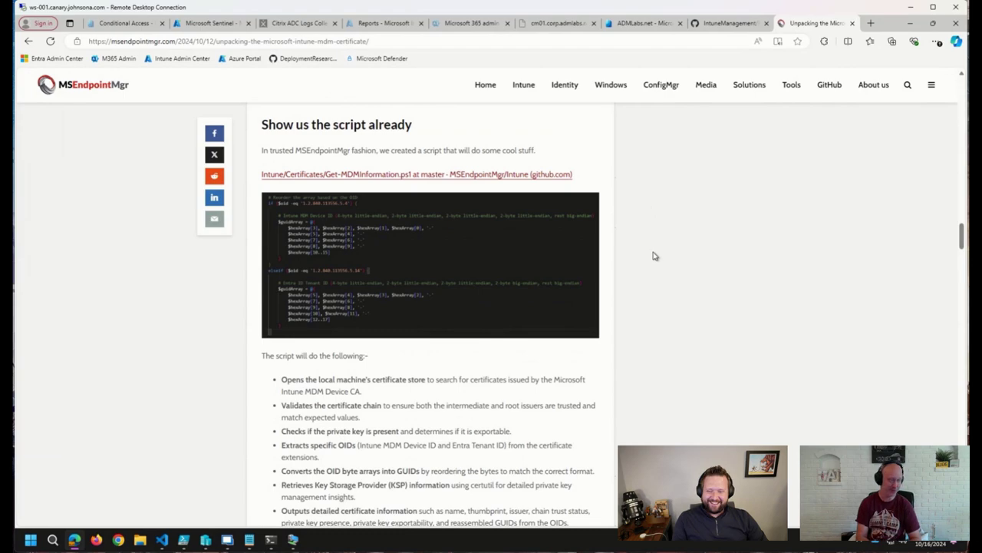
{"action": "scroll", "coordinate": [660, 237], "scroll_direction": "up", "scroll_amount": 5}
{"action": "scroll", "coordinate": [597, 235], "scroll_direction": "up", "scroll_amount": 15}
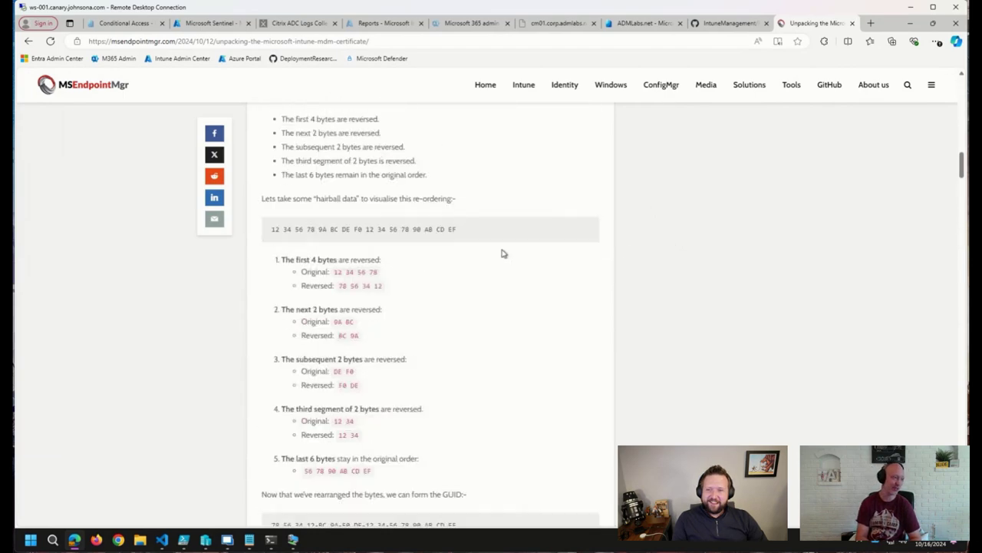
{"action": "scroll", "coordinate": [345, 315], "scroll_direction": "down", "scroll_amount": 1}
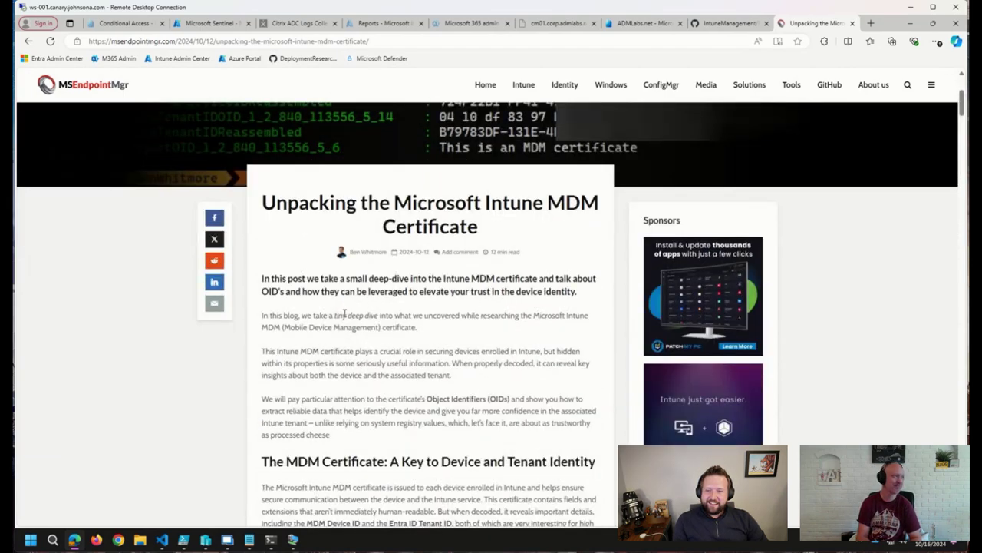
{"action": "left_click_drag", "start_coordinate": [333, 315], "coordinate": [346, 321]}
{"action": "left_click", "coordinate": [350, 315]}
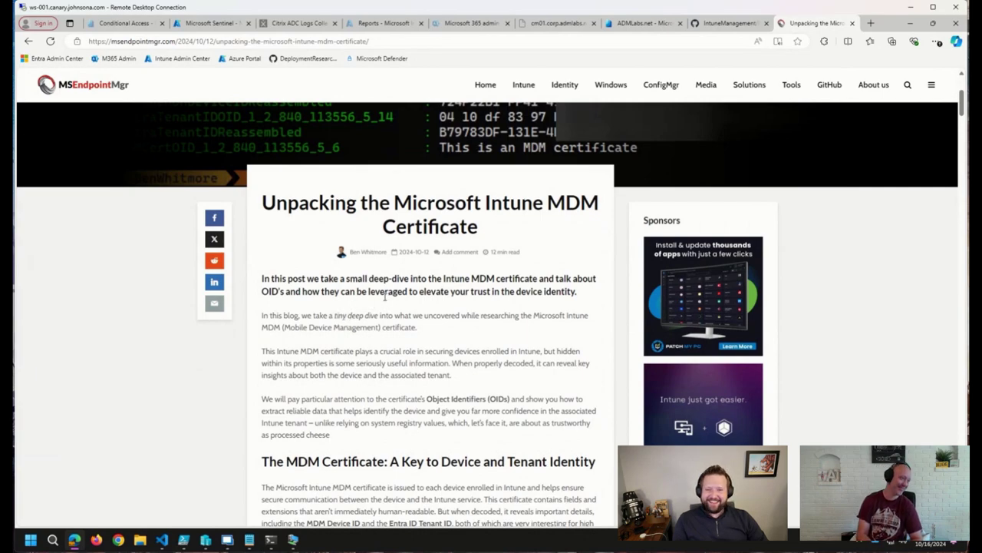
{"action": "scroll", "coordinate": [391, 295], "scroll_direction": "down", "scroll_amount": 10}
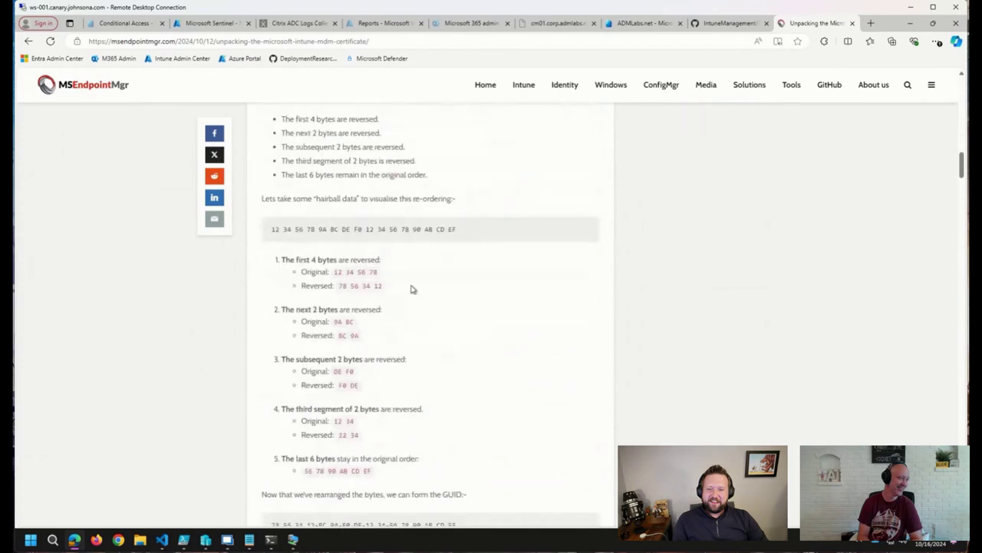
{"action": "scroll", "coordinate": [438, 261], "scroll_direction": "down", "scroll_amount": 15}
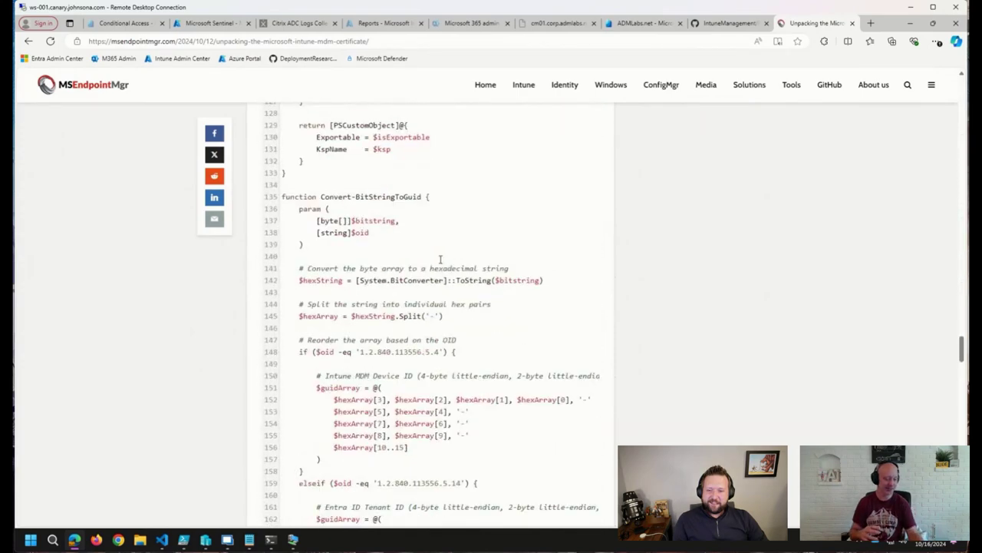
{"action": "scroll", "coordinate": [665, 335], "scroll_direction": "down", "scroll_amount": 10}
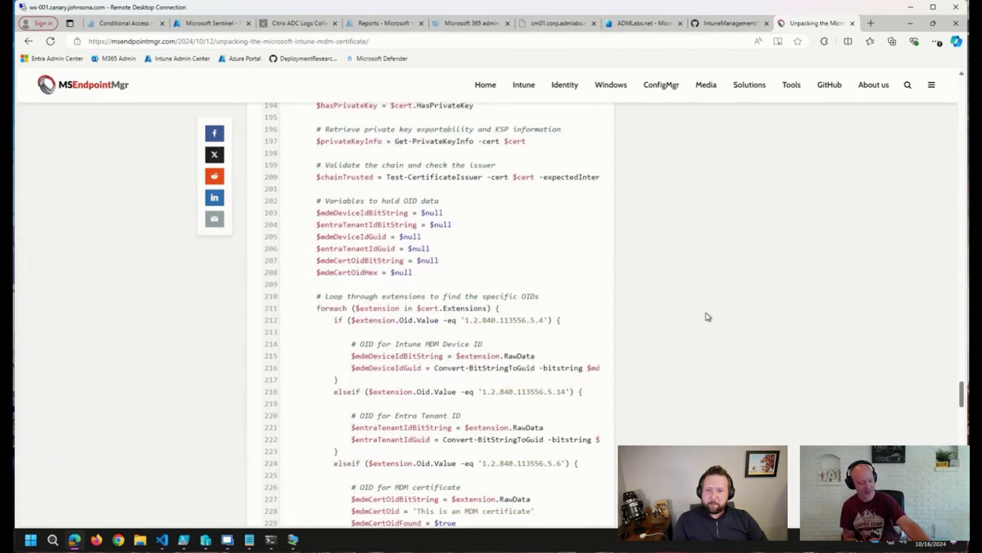
{"action": "scroll", "coordinate": [708, 316], "scroll_direction": "down", "scroll_amount": 5}
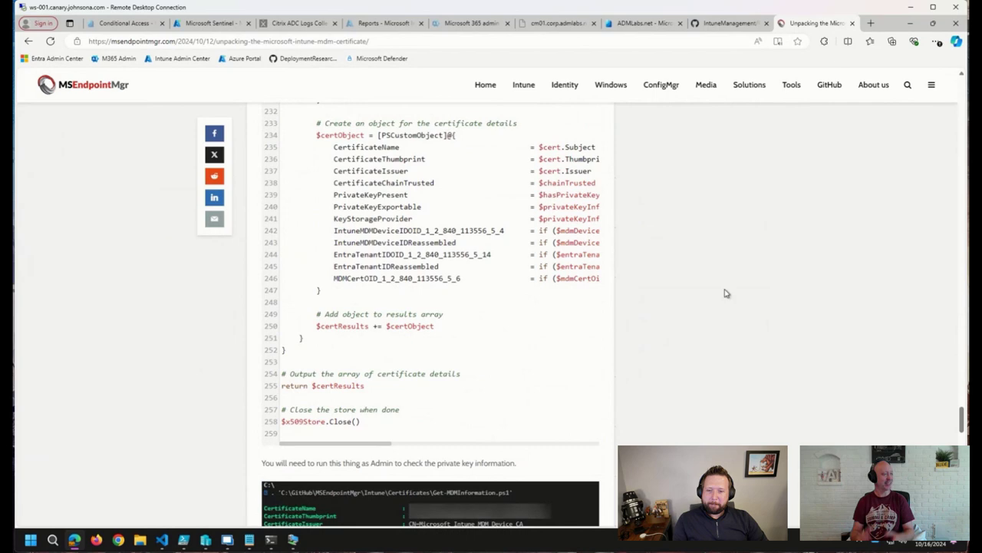
{"action": "scroll", "coordinate": [726, 292], "scroll_direction": "down", "scroll_amount": 2}
{"action": "scroll", "coordinate": [726, 292], "scroll_direction": "down", "scroll_amount": 1}
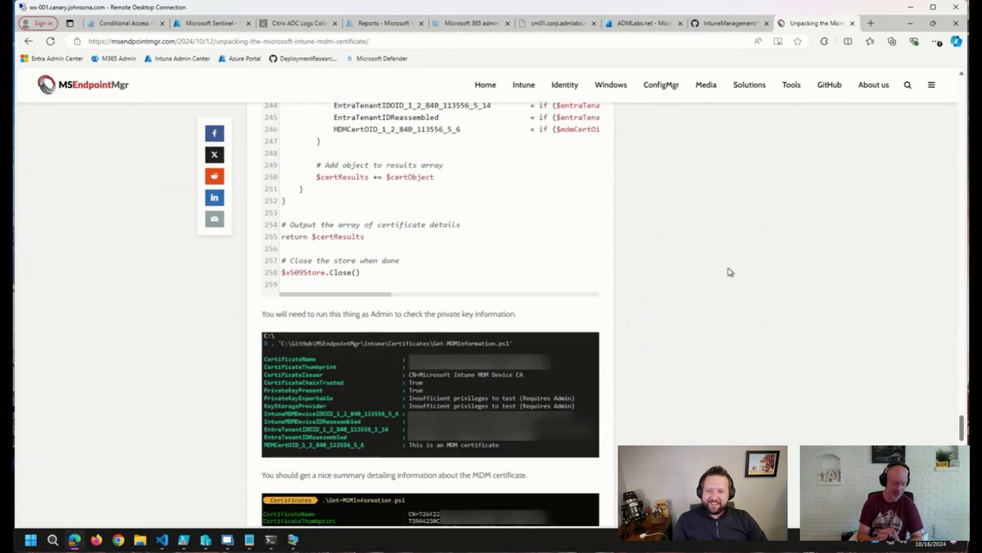
{"action": "scroll", "coordinate": [725, 272], "scroll_direction": "up", "scroll_amount": 5}
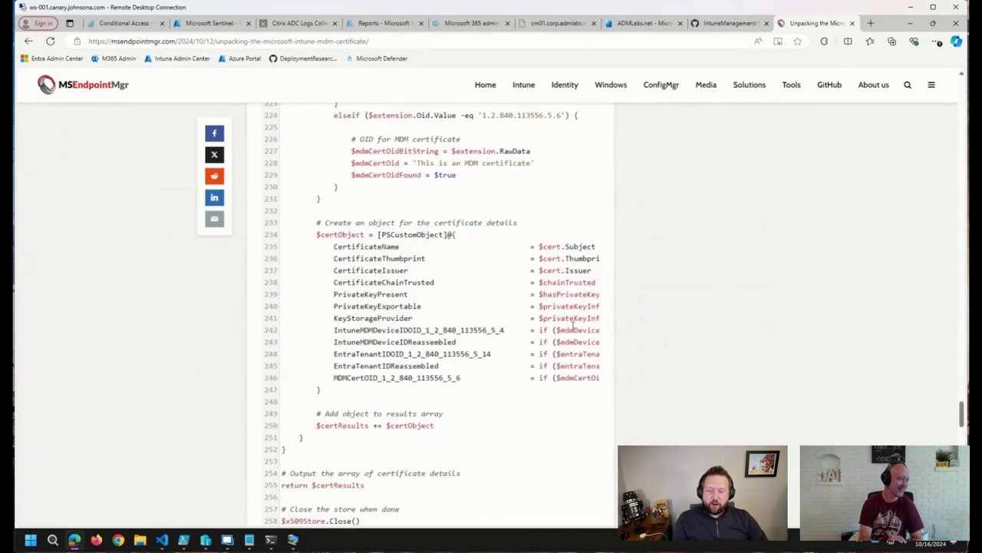
{"action": "scroll", "coordinate": [572, 325], "scroll_direction": "up", "scroll_amount": 18}
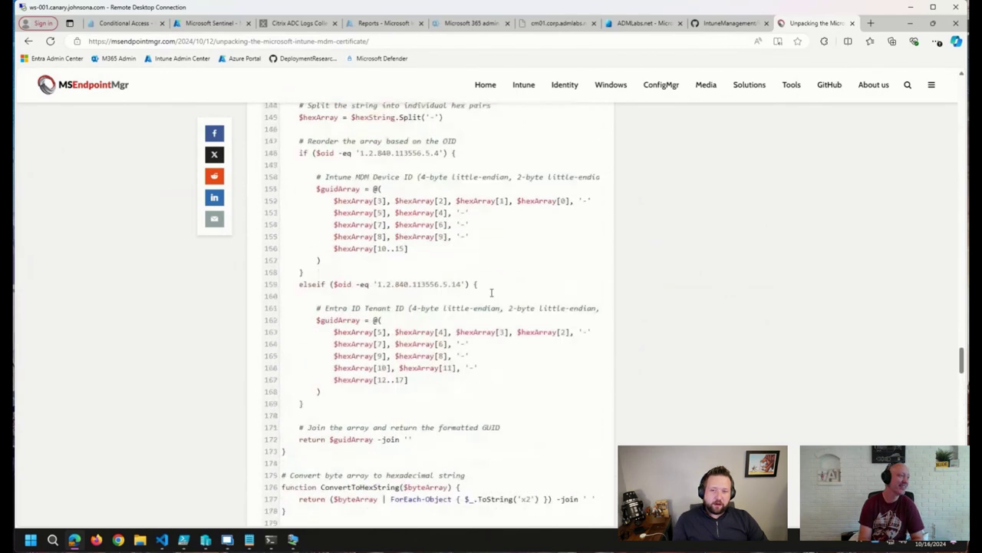
{"action": "scroll", "coordinate": [491, 292], "scroll_direction": "up", "scroll_amount": 8}
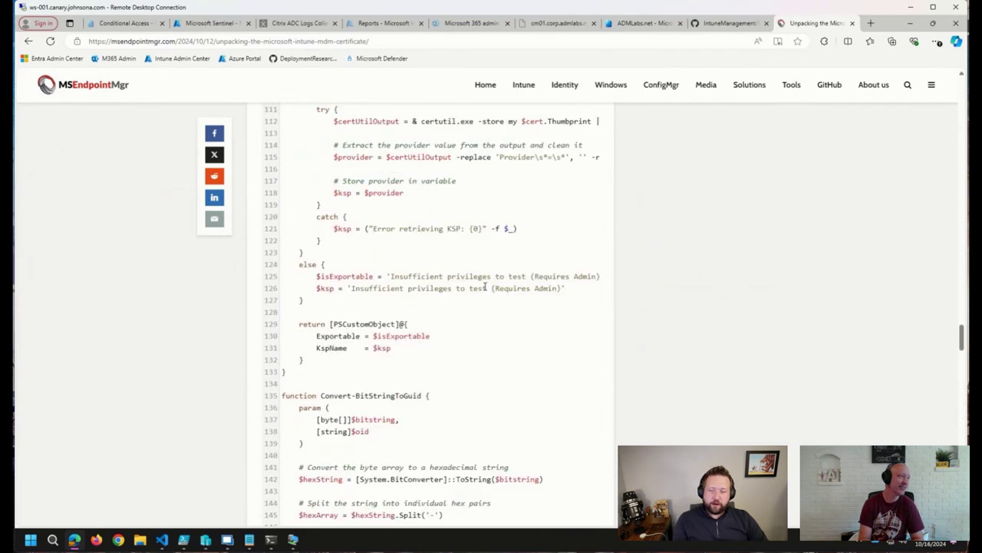
{"action": "scroll", "coordinate": [486, 286], "scroll_direction": "up", "scroll_amount": 12}
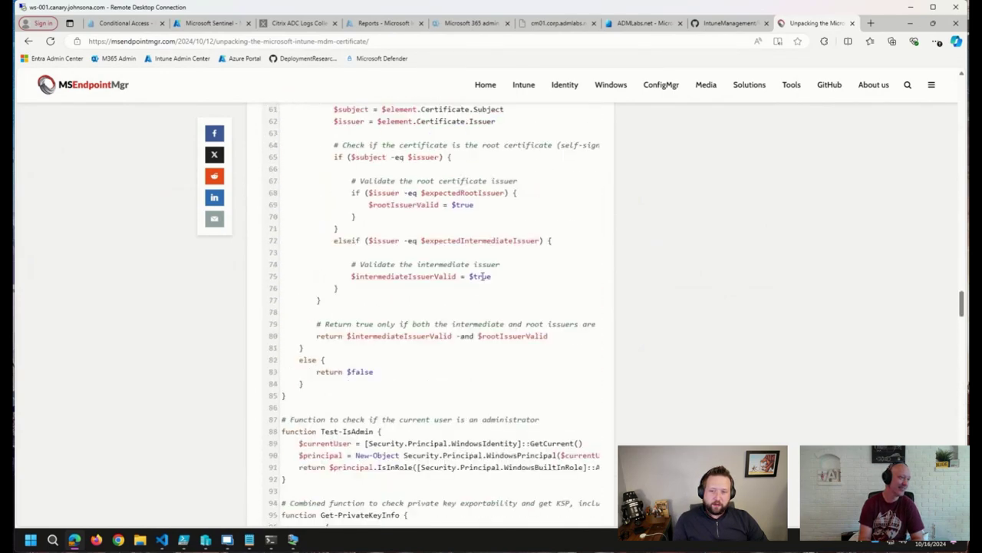
{"action": "scroll", "coordinate": [479, 274], "scroll_direction": "up", "scroll_amount": 8}
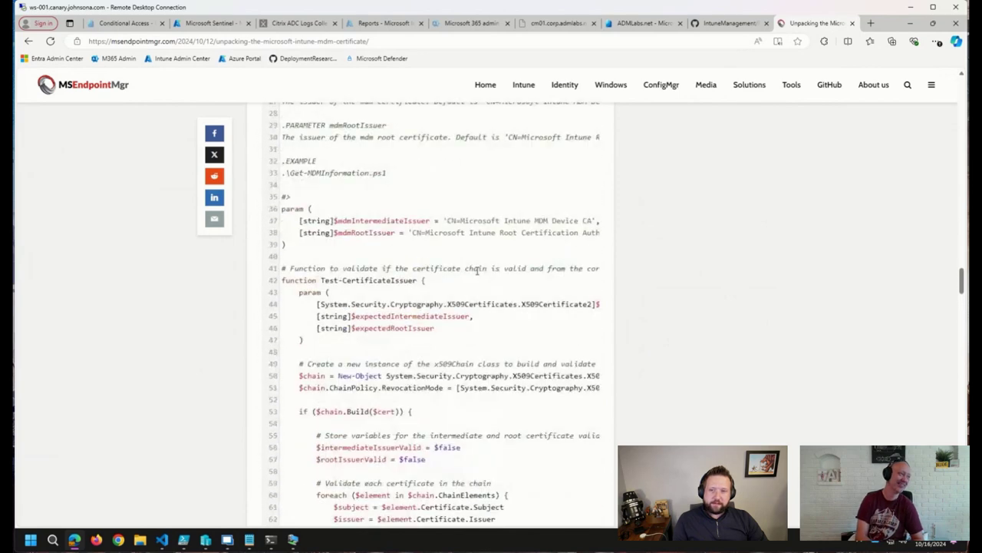
{"action": "scroll", "coordinate": [476, 271], "scroll_direction": "up", "scroll_amount": 5}
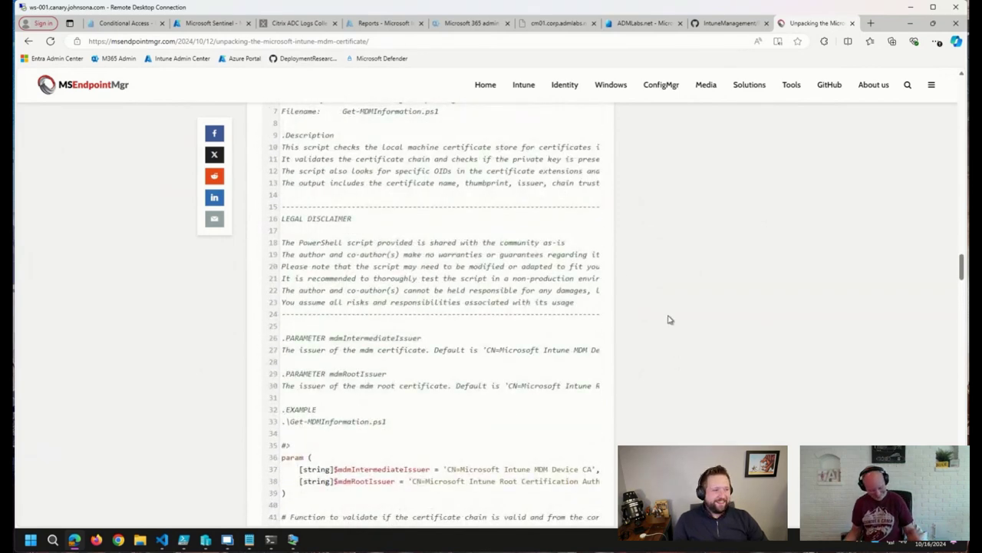
{"action": "scroll", "coordinate": [673, 427], "scroll_direction": "up", "scroll_amount": 15}
{"action": "scroll", "coordinate": [624, 140], "scroll_direction": "up", "scroll_amount": 5}
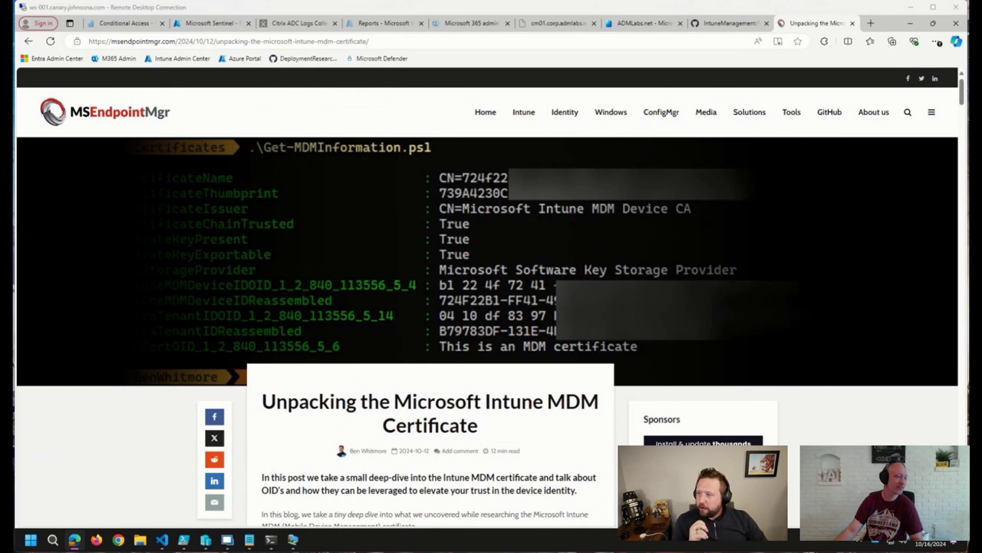
Open the PotentEngineer article 'Automating Performance Monitor in Windows' in a new tab.
{"action": "left_click", "coordinate": [114, 397]}
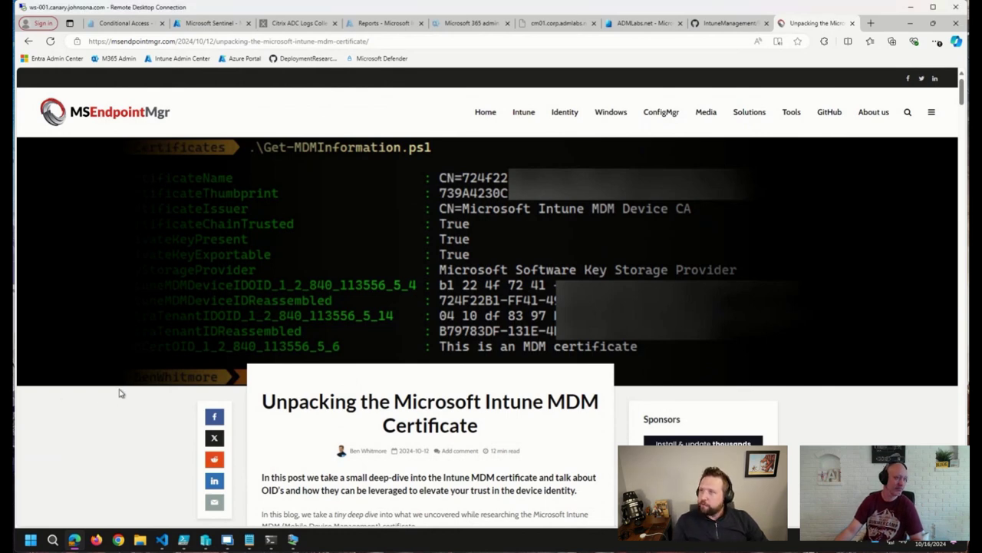
{"action": "key", "text": "ctrl+t"}
{"action": "type", "text": "https://potentengineer.com/2024/10/12/automating-performance-monitor-in-windows.html"}
{"action": "key", "text": "Return"}
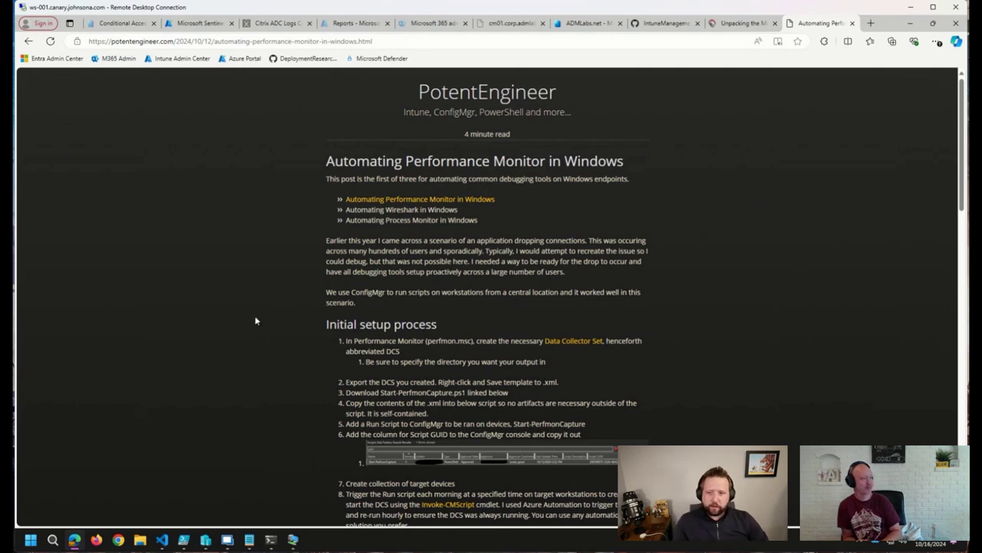
Scroll through the post's setup steps, then return to the top of the article.
{"action": "scroll", "coordinate": [255, 317], "scroll_direction": "down", "scroll_amount": 1}
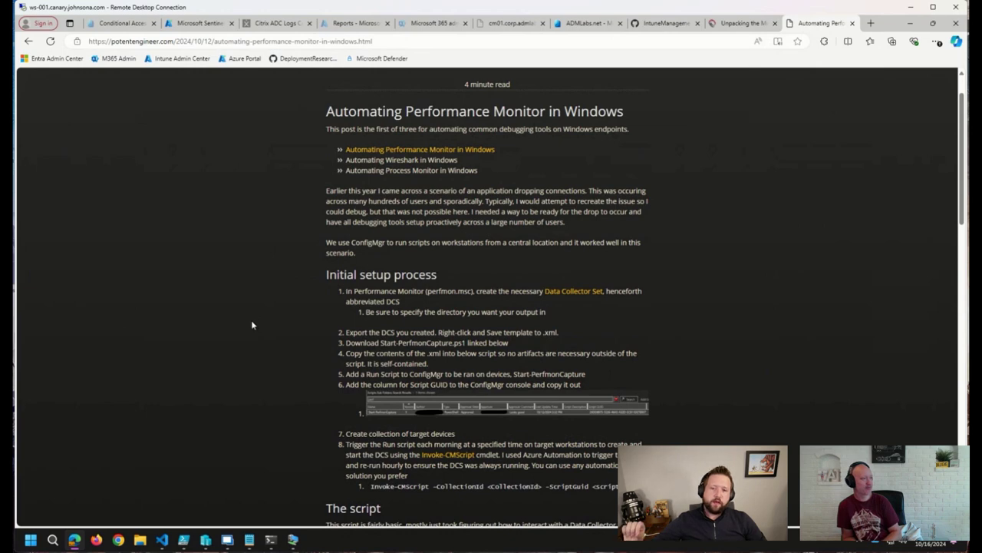
{"action": "scroll", "coordinate": [332, 342], "scroll_direction": "down", "scroll_amount": 3}
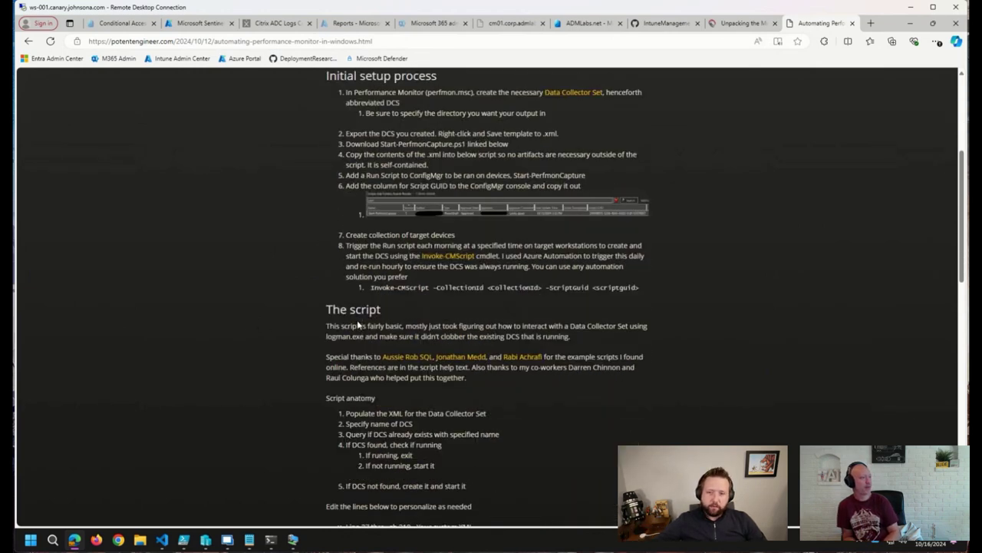
{"action": "scroll", "coordinate": [360, 326], "scroll_direction": "down", "scroll_amount": 2}
{"action": "scroll", "coordinate": [349, 325], "scroll_direction": "down", "scroll_amount": 2}
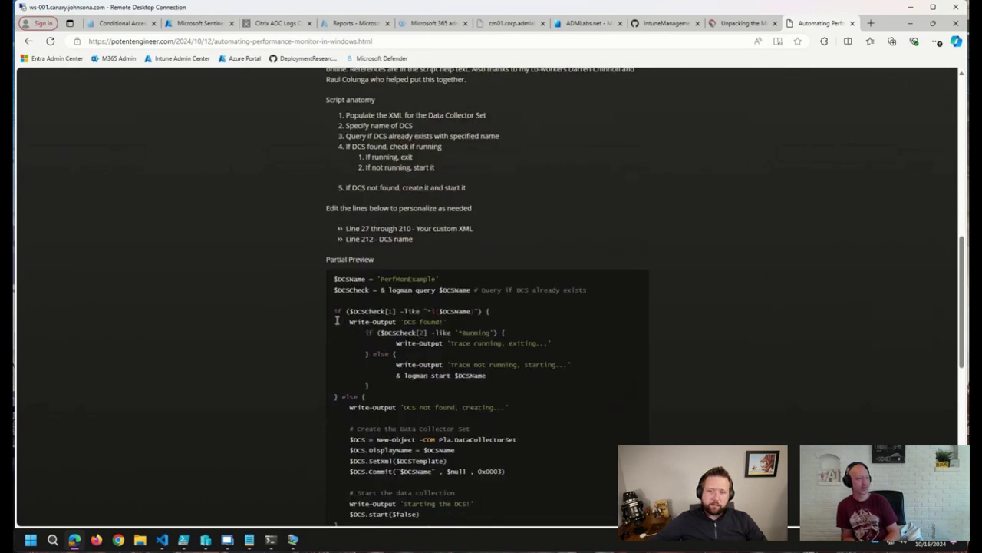
{"action": "scroll", "coordinate": [337, 320], "scroll_direction": "down", "scroll_amount": 3}
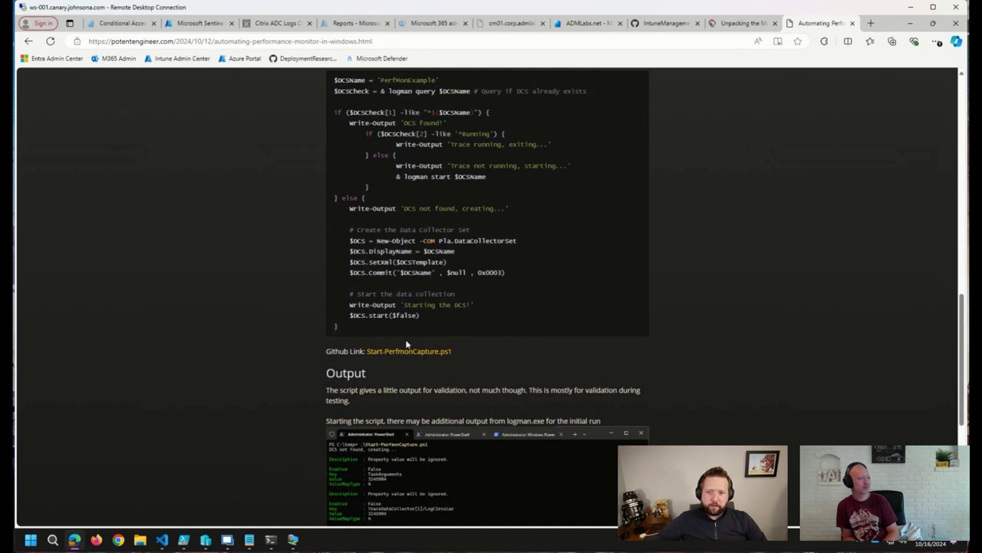
{"action": "scroll", "coordinate": [408, 345], "scroll_direction": "down", "scroll_amount": 2}
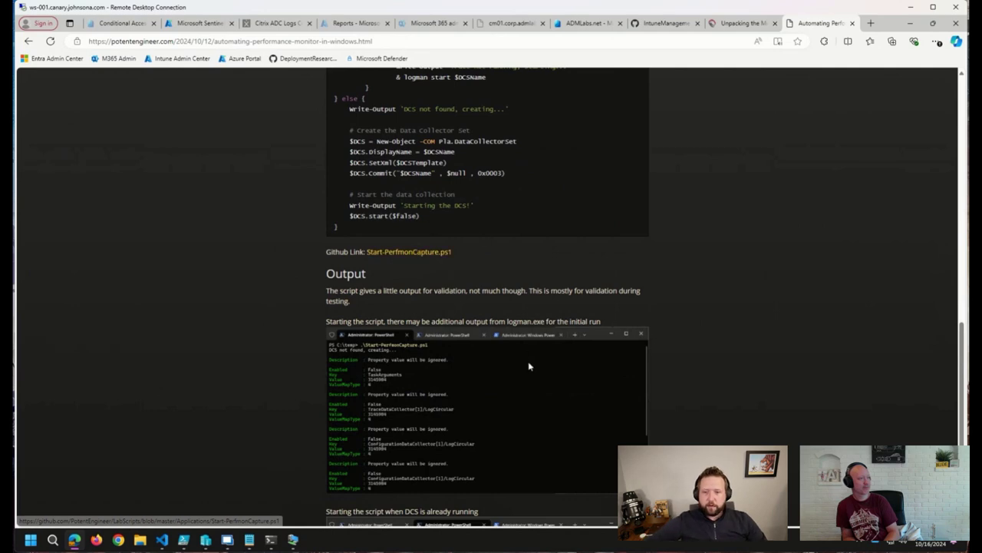
{"action": "scroll", "coordinate": [467, 344], "scroll_direction": "down", "scroll_amount": 3}
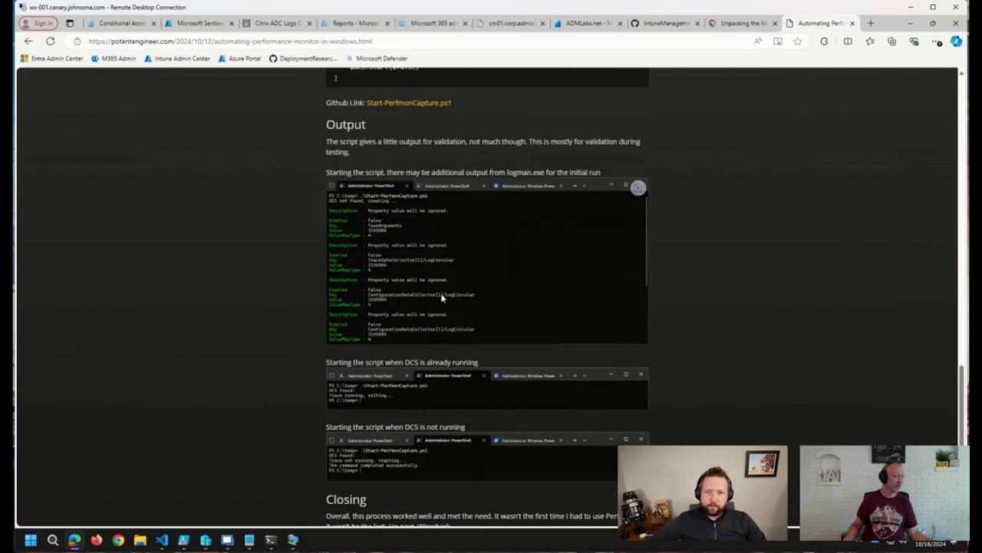
{"action": "scroll", "coordinate": [450, 292], "scroll_direction": "down", "scroll_amount": 1}
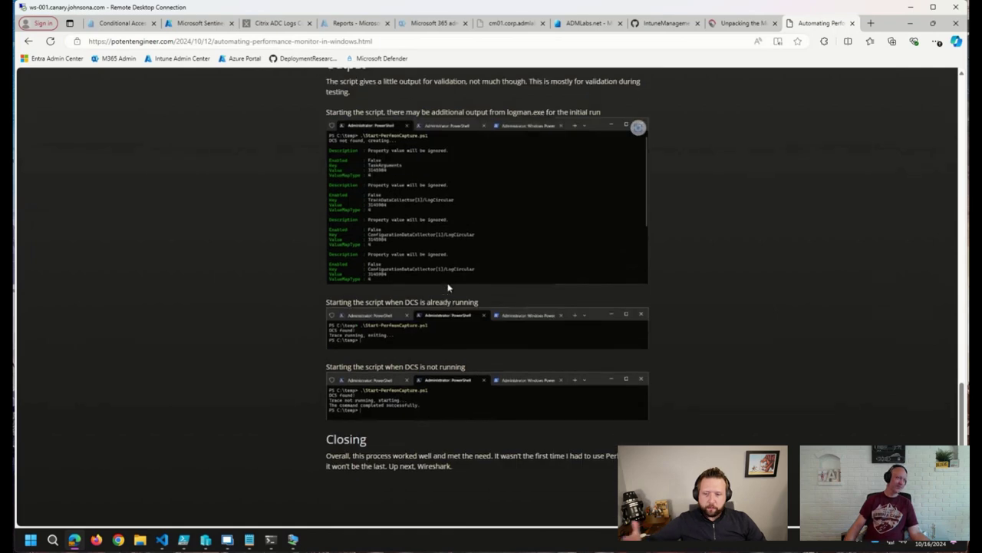
{"action": "key", "text": "Home"}
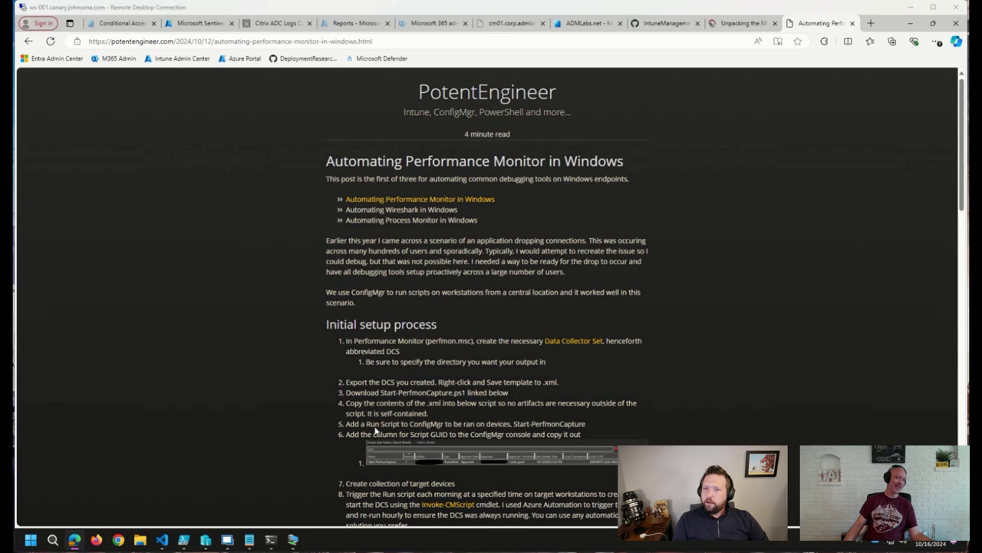
Open the Tom's Hardware article on Western Digital NVMe SSD BSODs in Windows 11 24H2 in a new tab.
{"action": "left_click", "coordinate": [614, 394]}
{"action": "scroll", "coordinate": [620, 377], "scroll_direction": "down", "scroll_amount": 3}
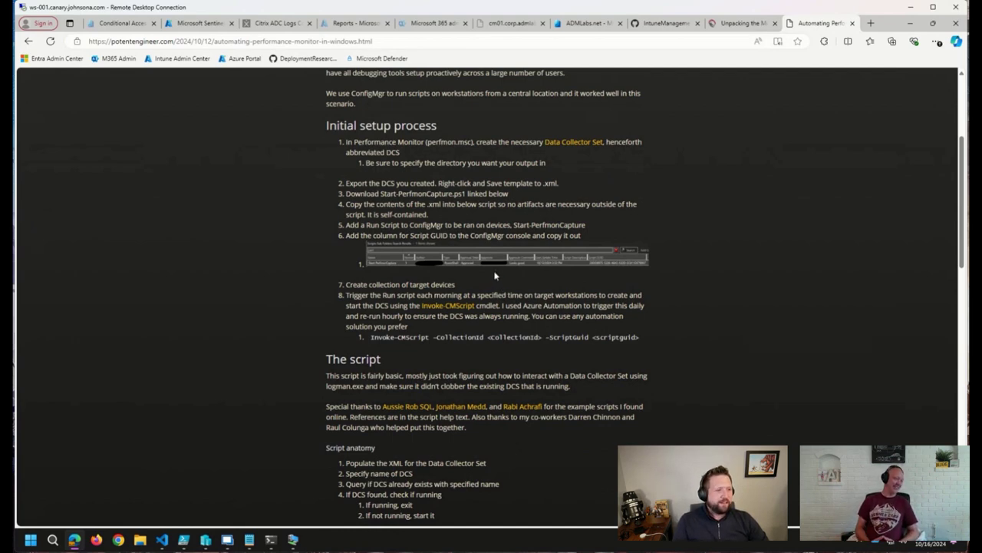
{"action": "scroll", "coordinate": [495, 278], "scroll_direction": "down", "scroll_amount": 2}
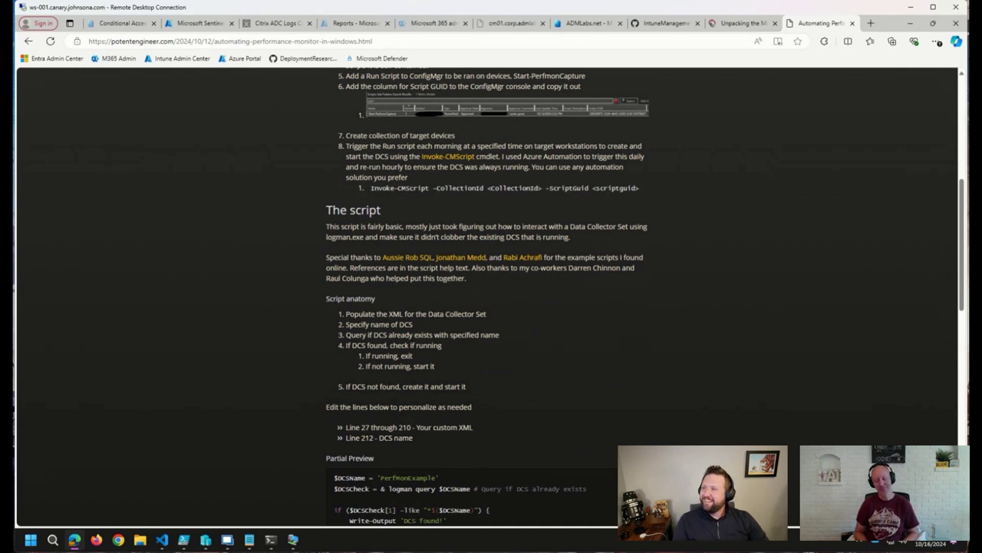
{"action": "left_click", "coordinate": [459, 277]}
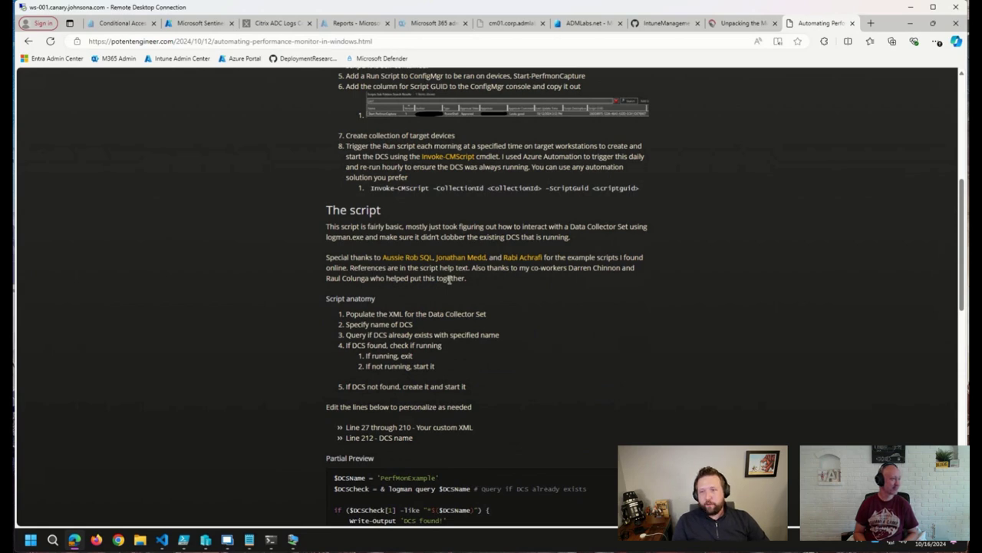
{"action": "key", "text": "ctrl+t"}
{"action": "type", "text": "https://www.tomshardware.com/pc-components/external-ssds/western-digital-nvme-ssd-users-beware-windows-11-24h2-is-causing-bsods-unless-you-tweak-your-registry"}
{"action": "key", "text": "Return"}
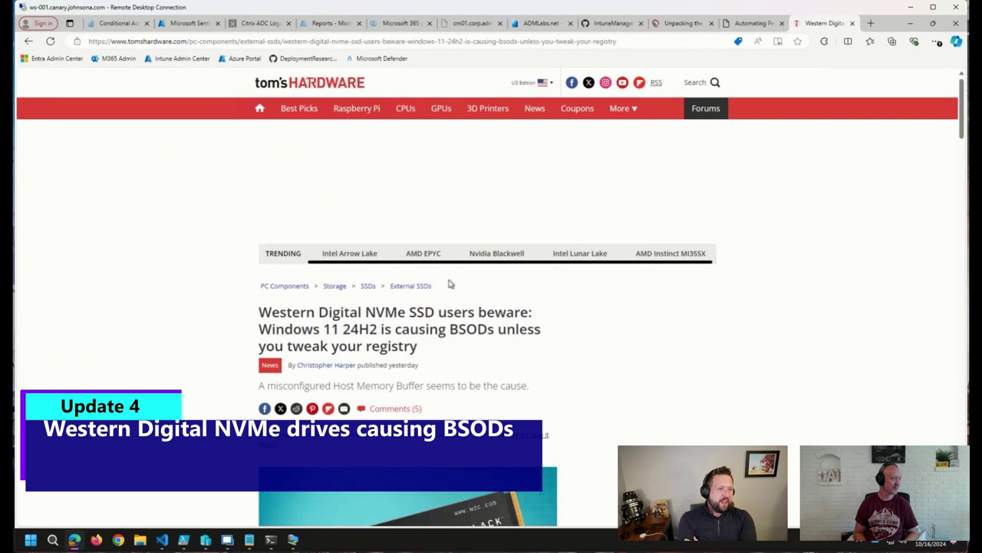
Zoom the page to 125% and scroll to the HmbAllocationPolicy registry fix steps.
{"action": "key", "text": "ctrl+plus"}
{"action": "key", "text": "ctrl+plus"}
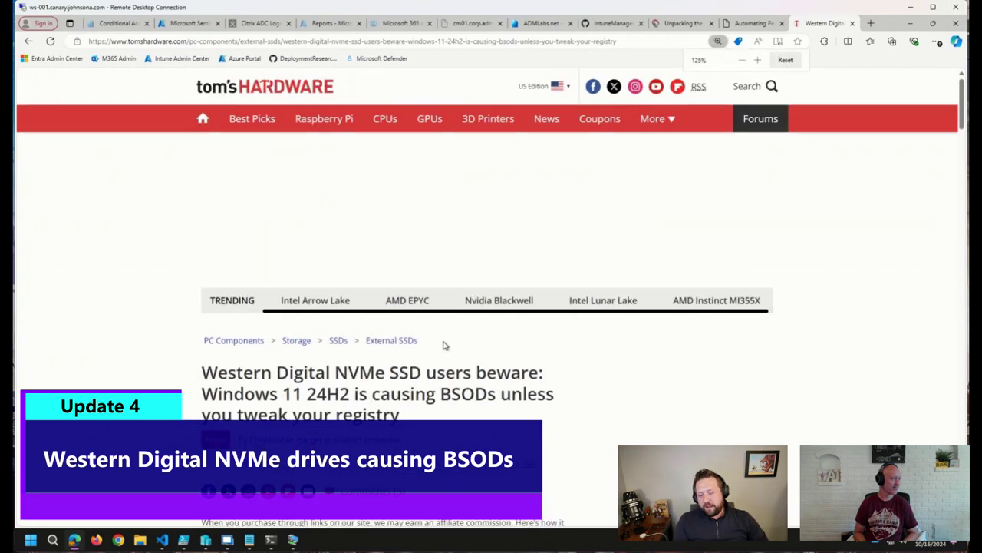
{"action": "scroll", "coordinate": [443, 345], "scroll_direction": "down", "scroll_amount": 2}
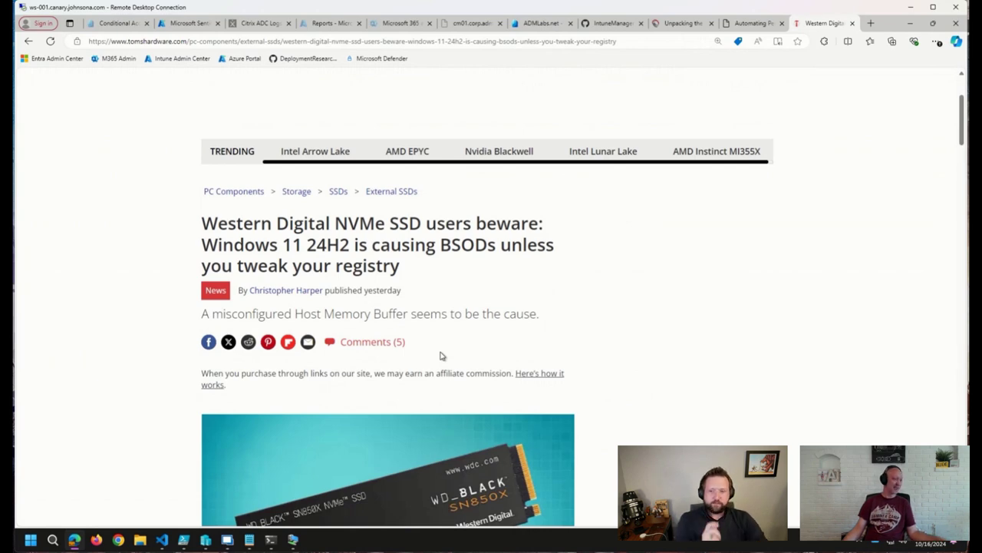
{"action": "scroll", "coordinate": [401, 292], "scroll_direction": "down", "scroll_amount": 2}
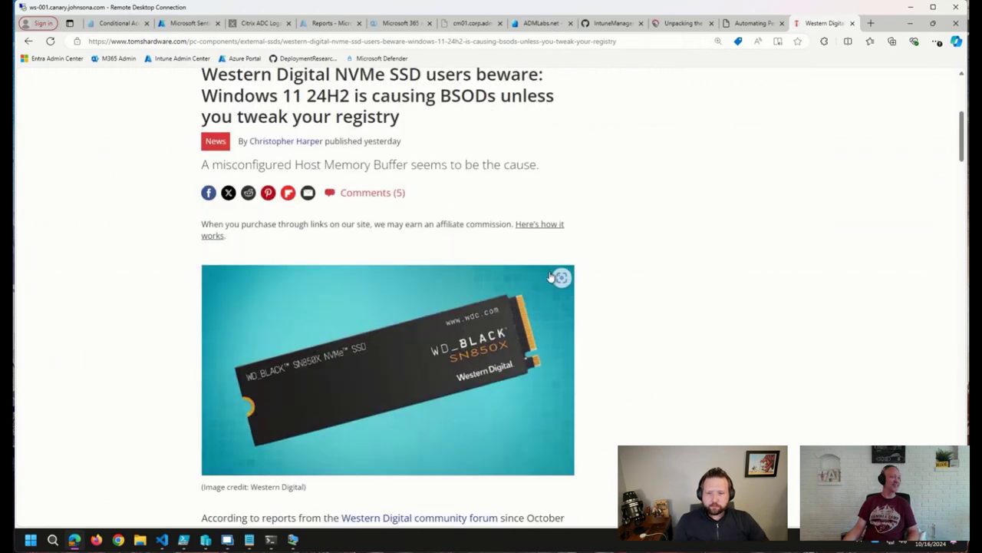
{"action": "scroll", "coordinate": [679, 178], "scroll_direction": "down", "scroll_amount": 1}
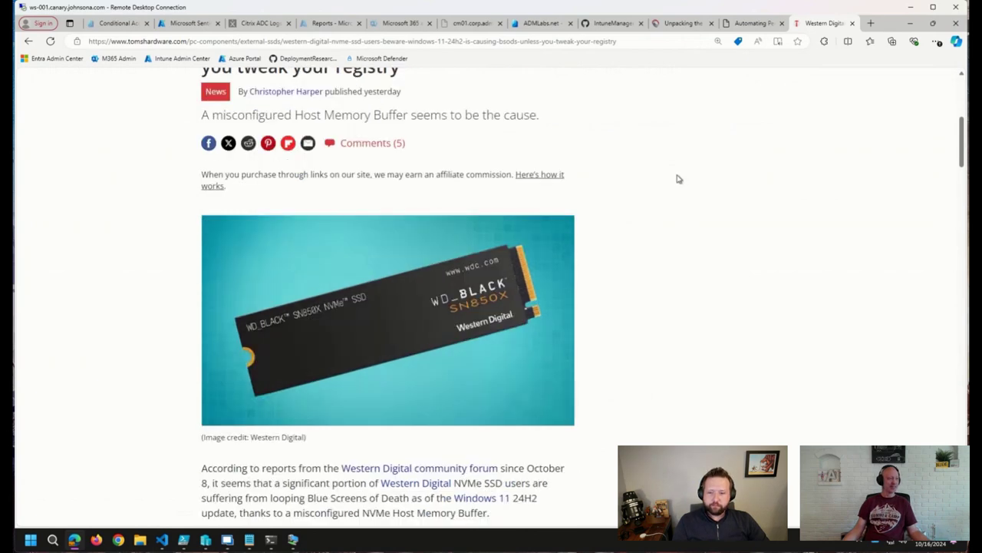
{"action": "scroll", "coordinate": [678, 178], "scroll_direction": "down", "scroll_amount": 3}
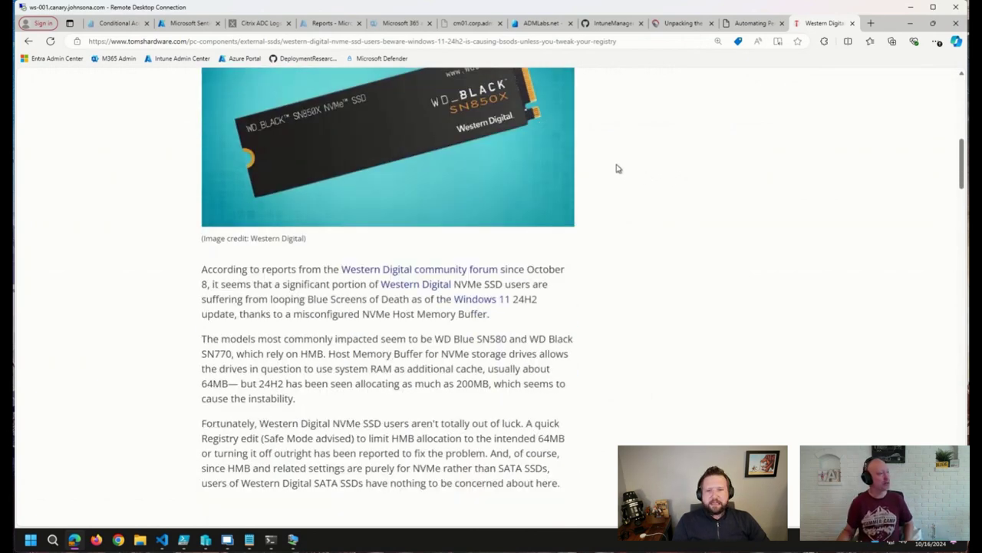
{"action": "scroll", "coordinate": [319, 305], "scroll_direction": "down", "scroll_amount": 1}
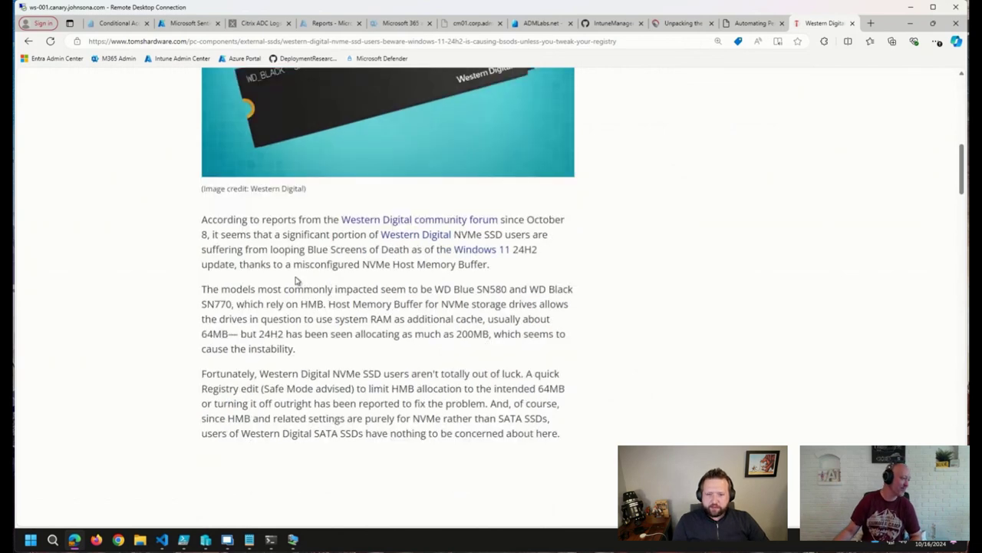
{"action": "scroll", "coordinate": [294, 278], "scroll_direction": "down", "scroll_amount": 1}
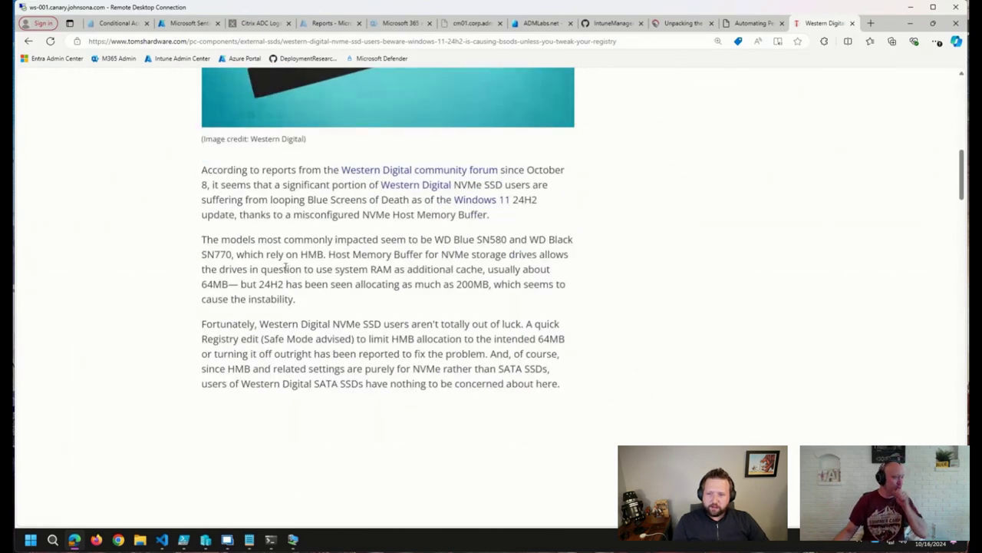
{"action": "scroll", "coordinate": [286, 267], "scroll_direction": "down", "scroll_amount": 2}
{"action": "scroll", "coordinate": [285, 272], "scroll_direction": "down", "scroll_amount": 4}
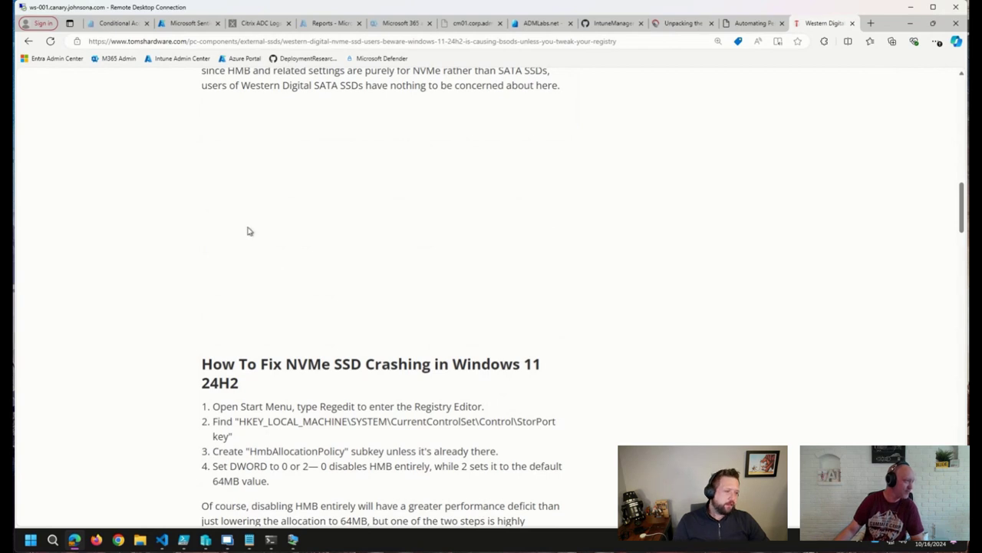
Return to the top of the Tom's Hardware article.
{"action": "scroll", "coordinate": [247, 233], "scroll_direction": "down", "scroll_amount": 2}
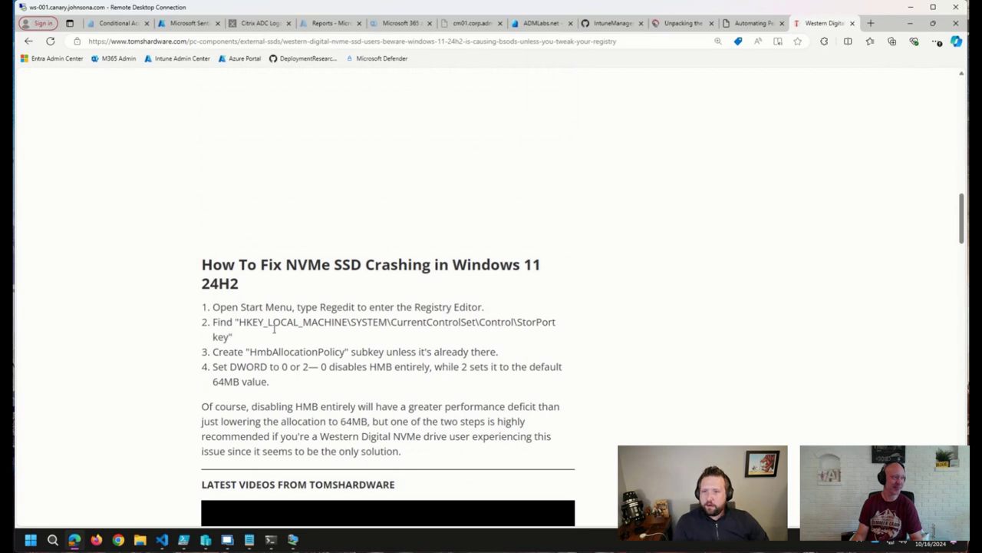
{"action": "key", "text": "Home"}
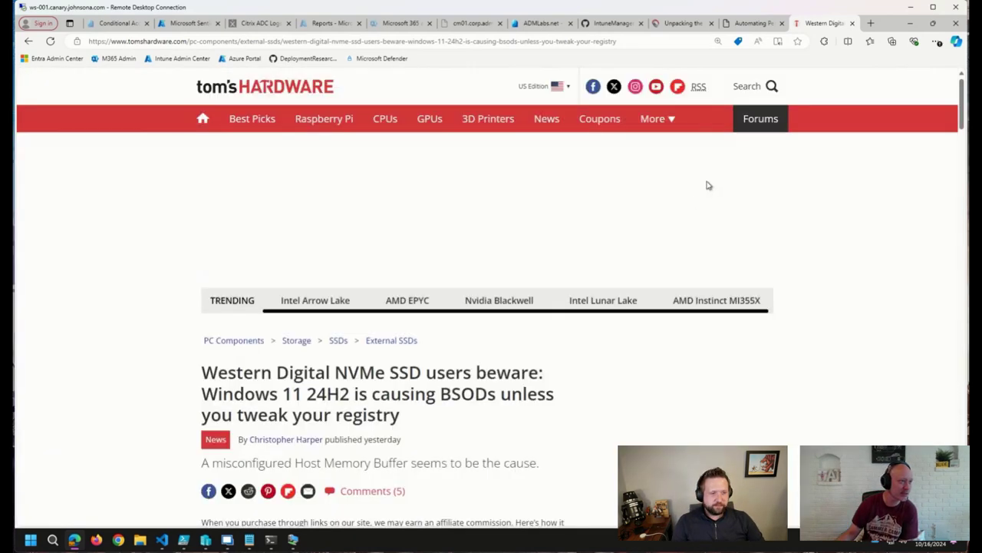
Close the newsletter signup popup covering the article.
{"action": "left_click", "coordinate": [707, 182]}
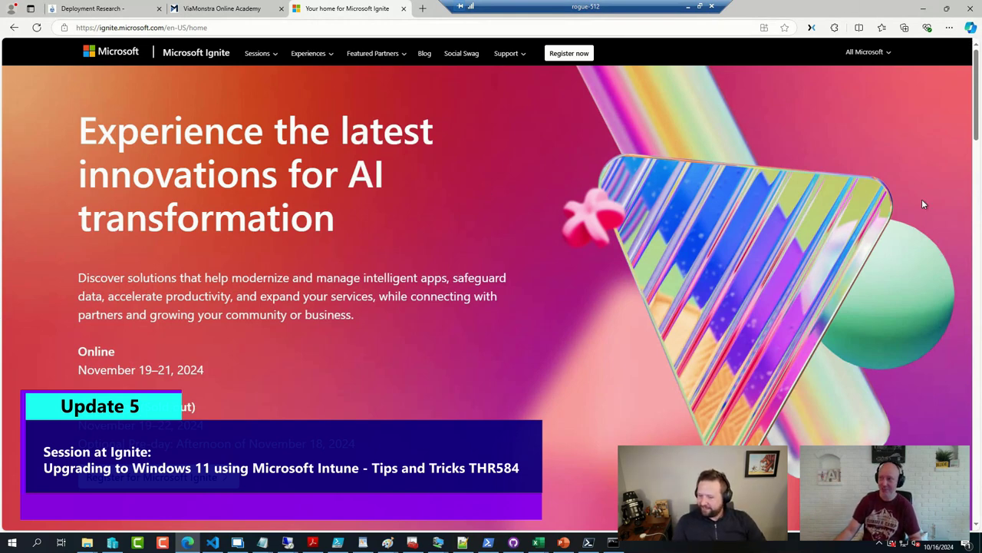
Search the Ignite session catalog for the speaker's surname, then switch to the Deployment Research tab.
{"action": "left_click", "coordinate": [259, 55]}
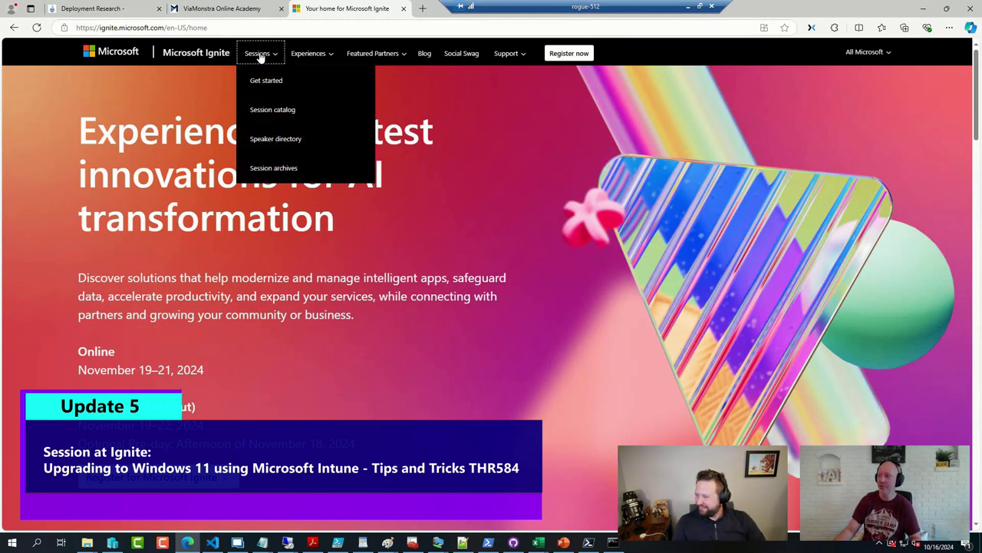
{"action": "left_click", "coordinate": [270, 109]}
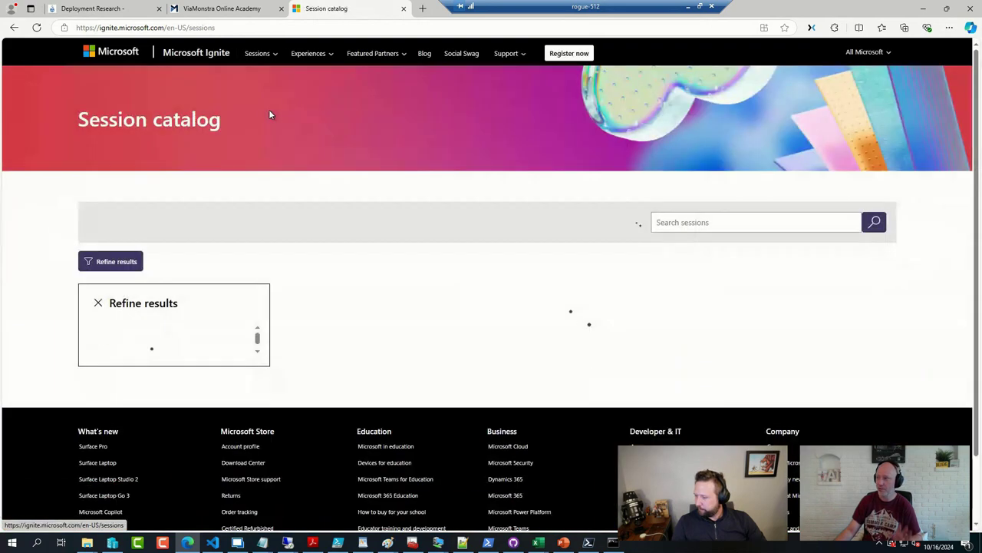
{"action": "left_click", "coordinate": [702, 222]}
{"action": "type", "text": "arwidmark"}
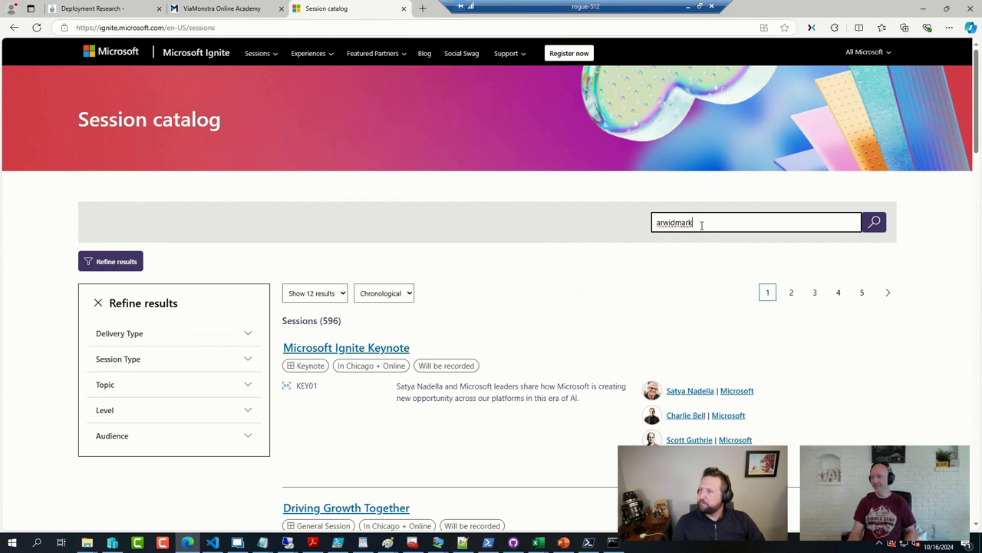
{"action": "key", "text": "Return"}
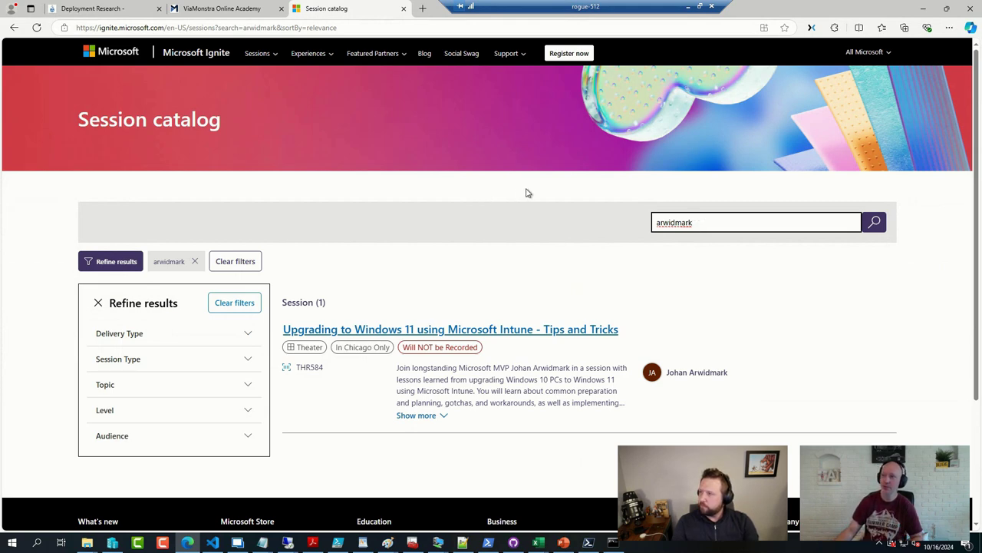
{"action": "left_click", "coordinate": [115, 11]}
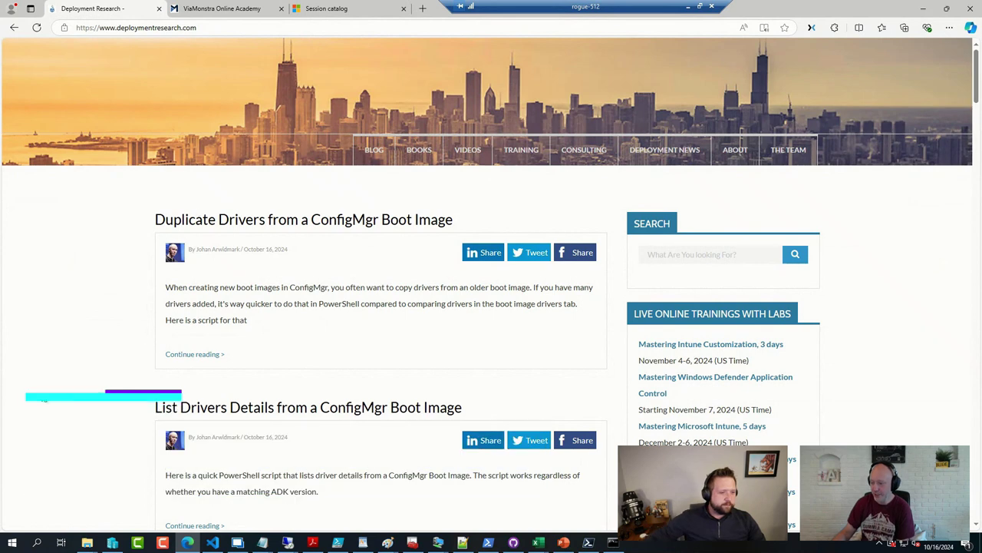
Bring up the remote lab desktop showing PowerShell ISE with Invoke-BCFlagsCollector.ps1.
{"action": "left_click", "coordinate": [238, 543]}
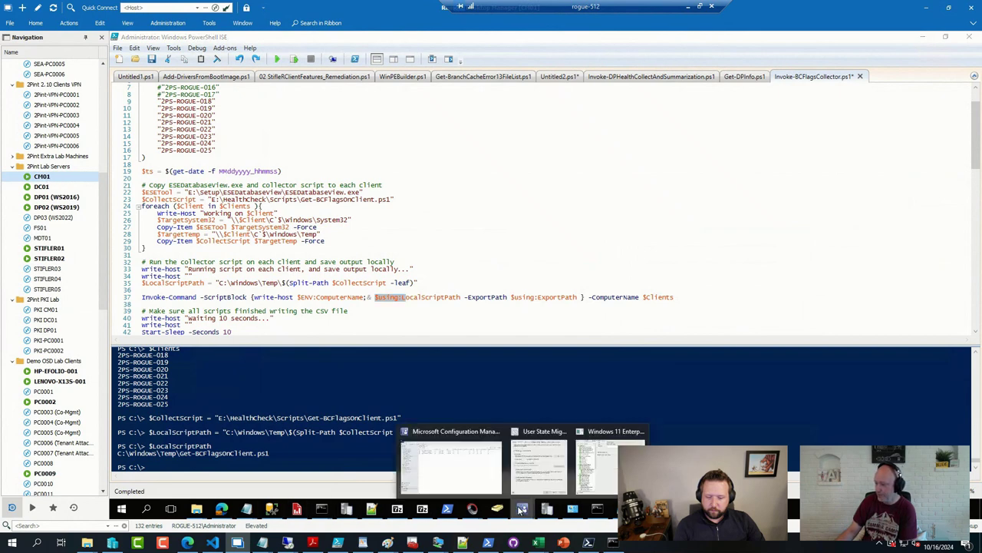
In Boot Images, open OLD Boot image (x64) properties, list its drivers, and move it right.
{"action": "left_click", "coordinate": [430, 464]}
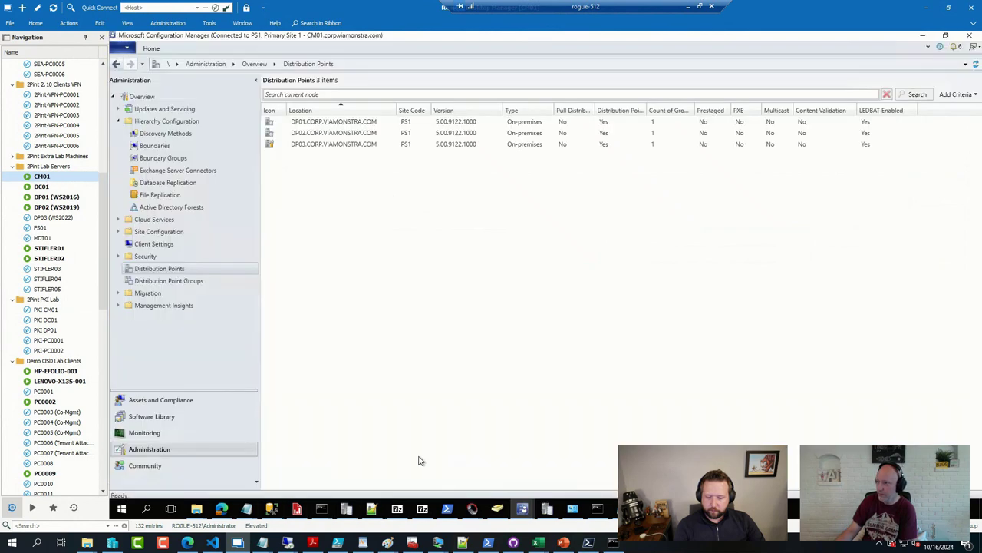
{"action": "left_click", "coordinate": [161, 417]}
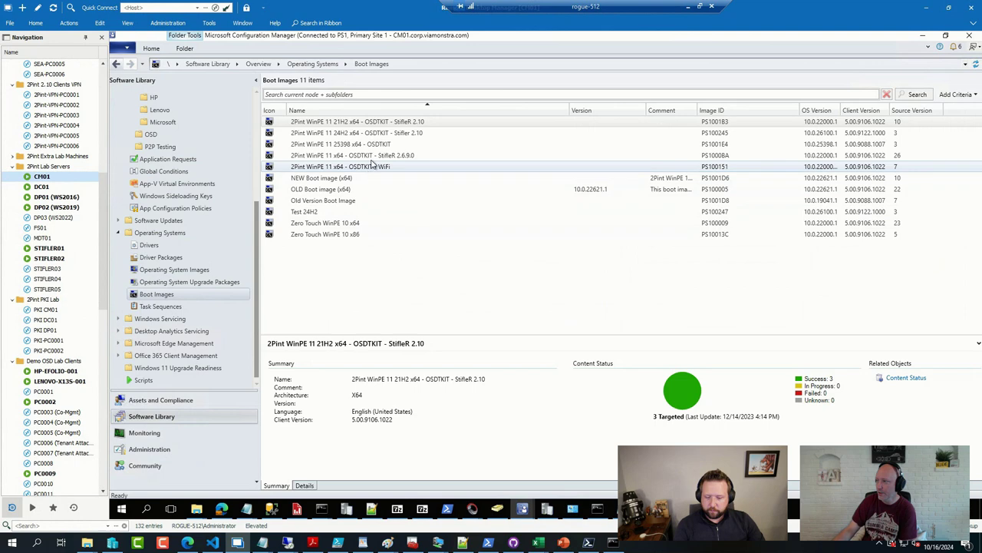
{"action": "right_click", "coordinate": [328, 190]}
{"action": "left_click", "coordinate": [368, 304]}
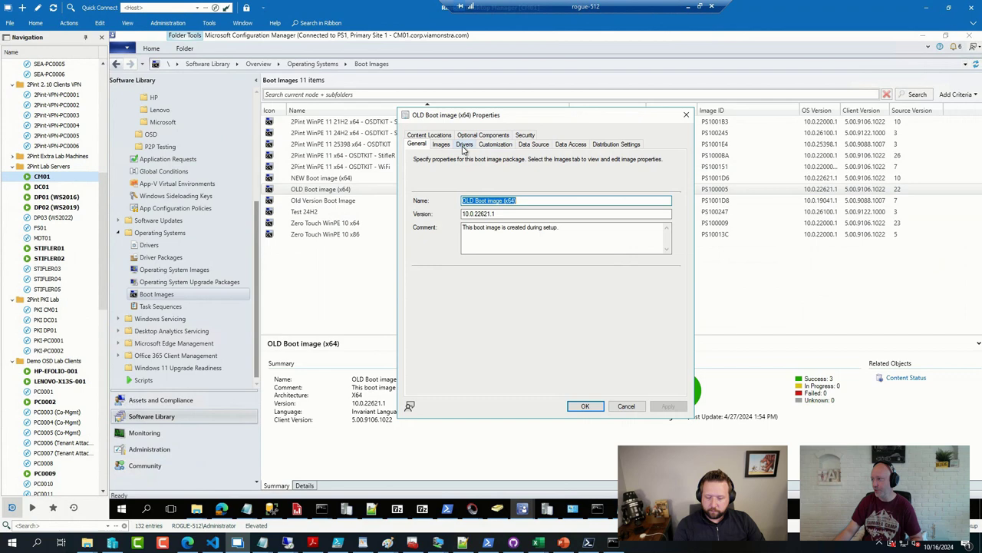
{"action": "left_click", "coordinate": [464, 145]}
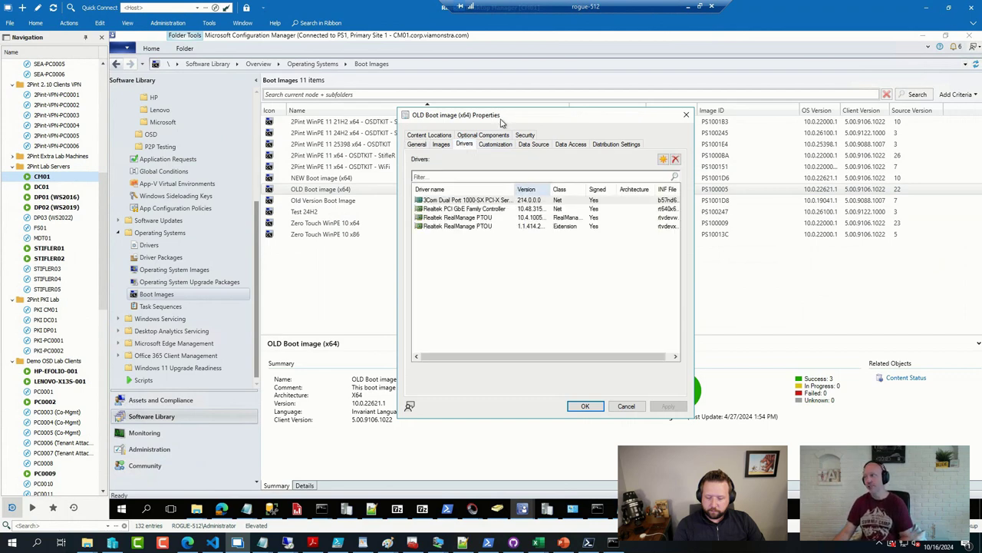
{"action": "left_click_drag", "start_coordinate": [510, 115], "coordinate": [730, 139]}
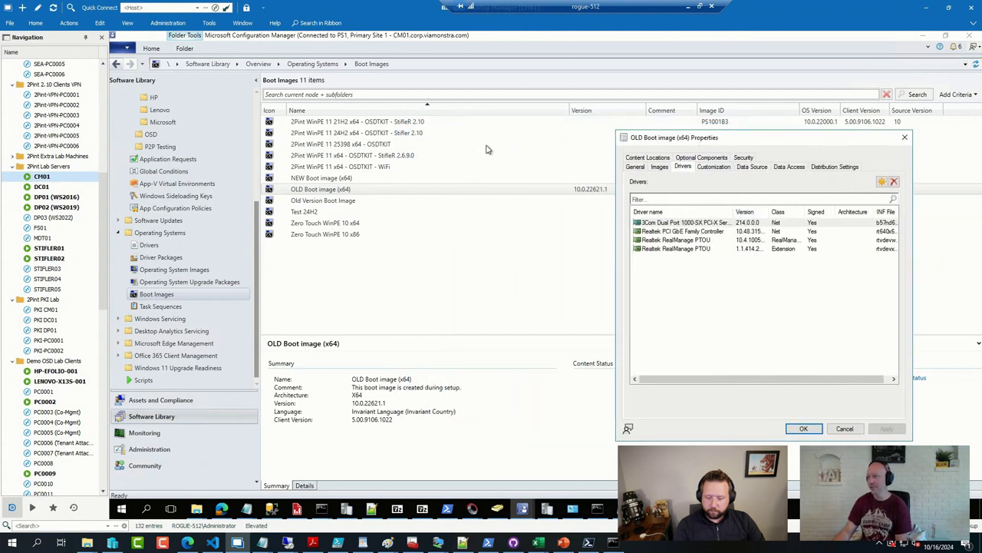
{"action": "key", "text": "Escape"}
Compare NEW Boot image (x64) drivers side by side with the old image, then close both.
{"action": "right_click", "coordinate": [322, 178]}
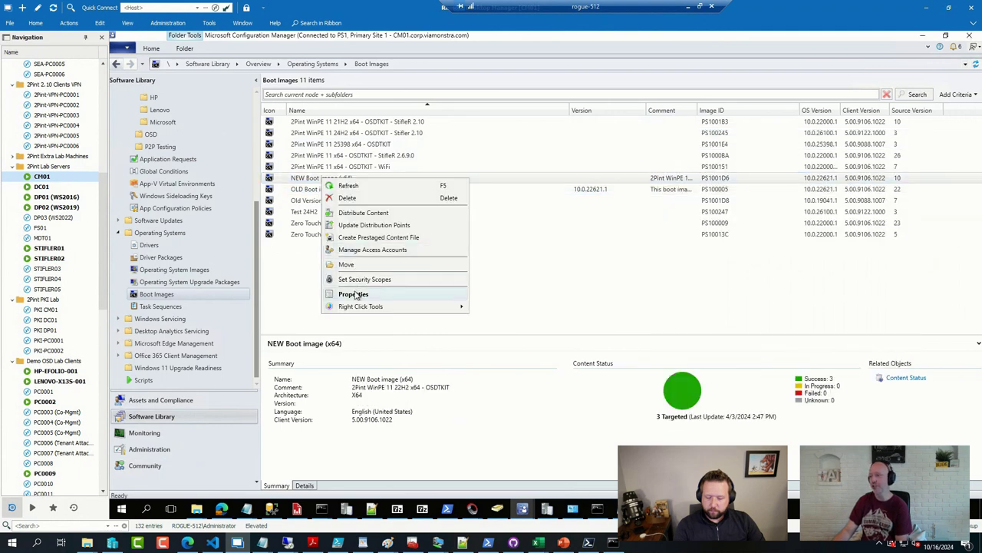
{"action": "left_click", "coordinate": [354, 294]}
{"action": "left_click", "coordinate": [465, 144]}
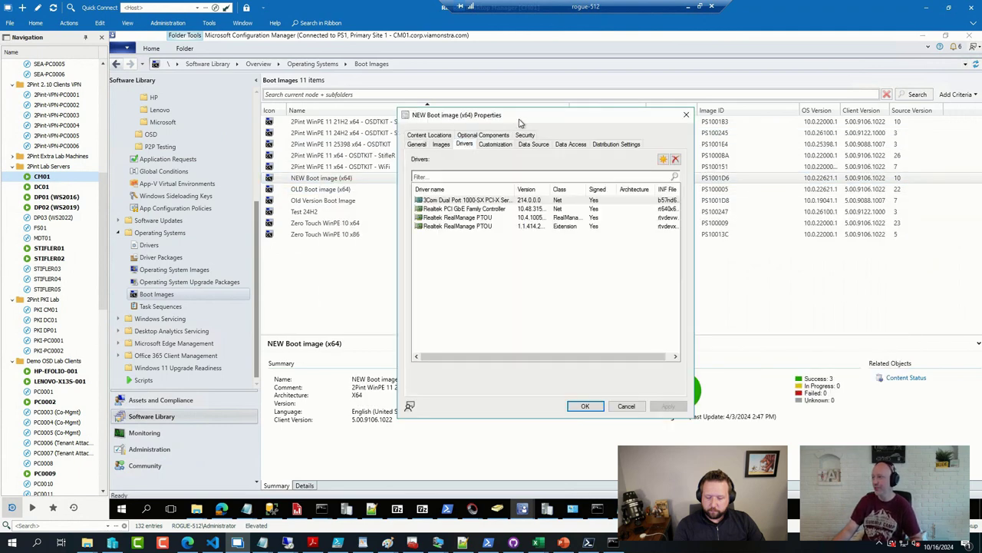
{"action": "left_click_drag", "start_coordinate": [518, 117], "coordinate": [347, 146]}
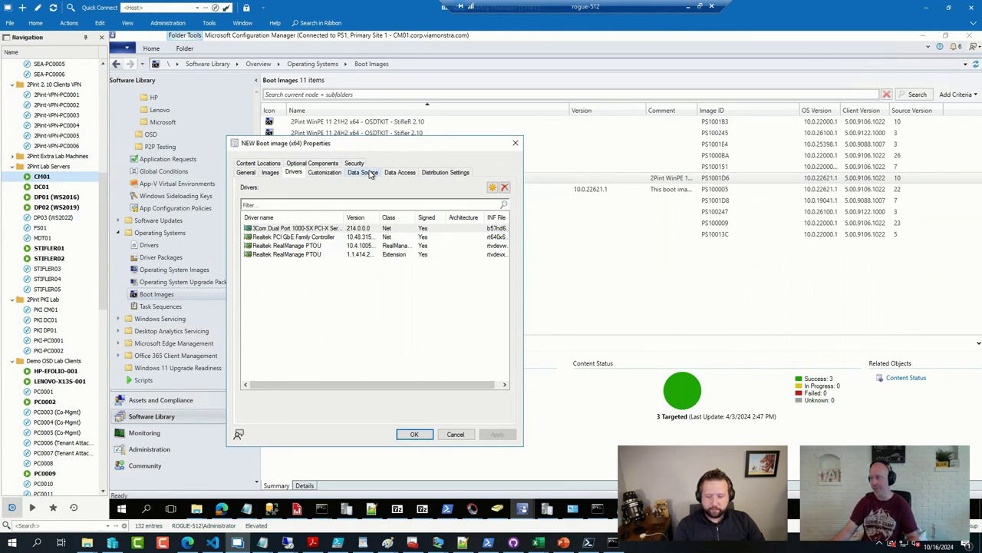
{"action": "key", "text": "alt+Tab"}
{"action": "key", "text": "alt+Tab"}
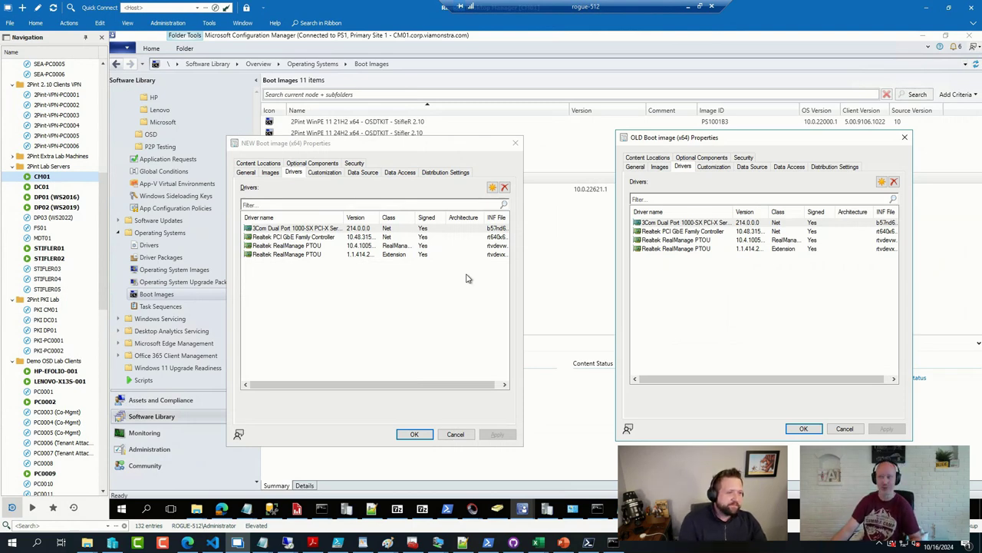
{"action": "left_click", "coordinate": [456, 434]}
{"action": "left_click", "coordinate": [844, 428]}
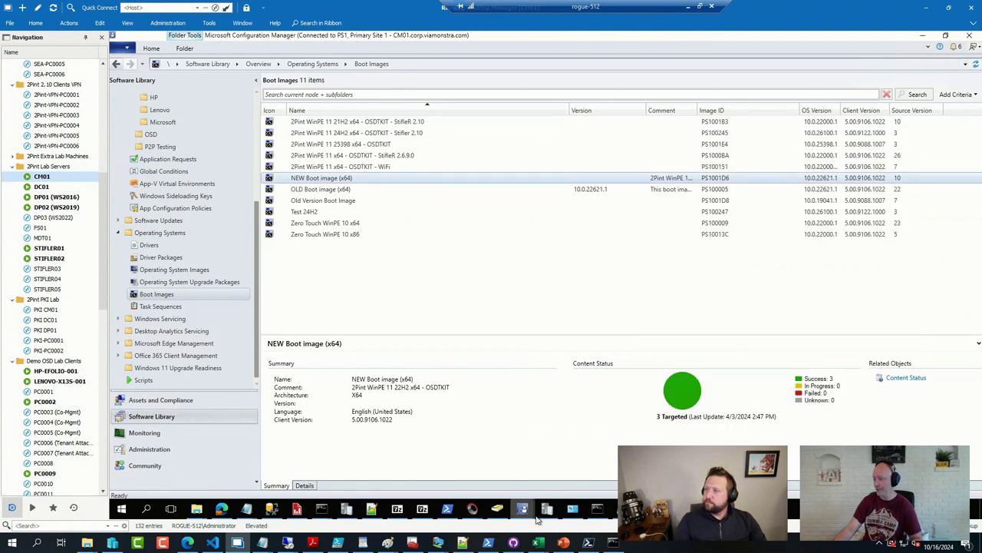
Open Add-DriversFromBootImage.ps1 in PowerShell ISE and review the source and destination boot image names.
{"action": "left_click", "coordinate": [523, 510]}
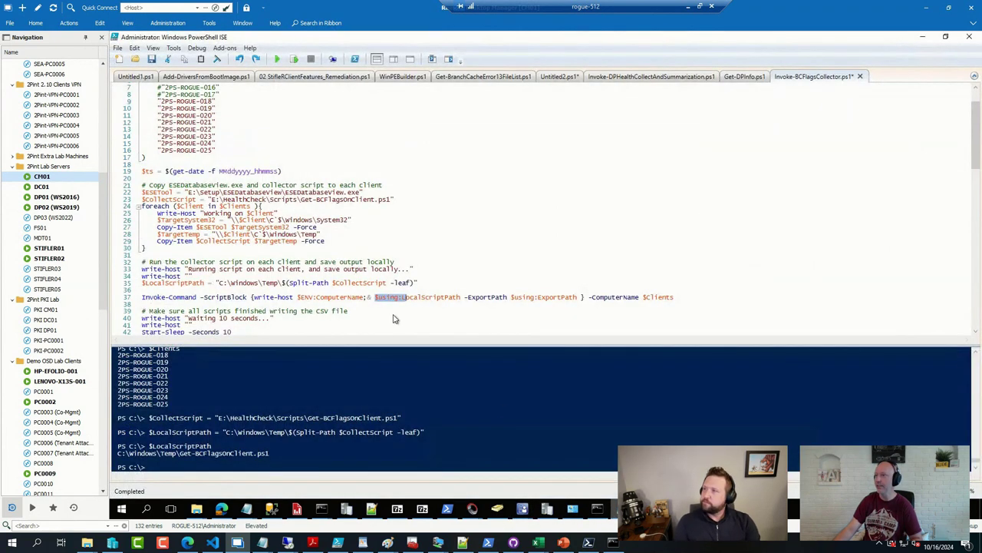
{"action": "left_click", "coordinate": [204, 77]}
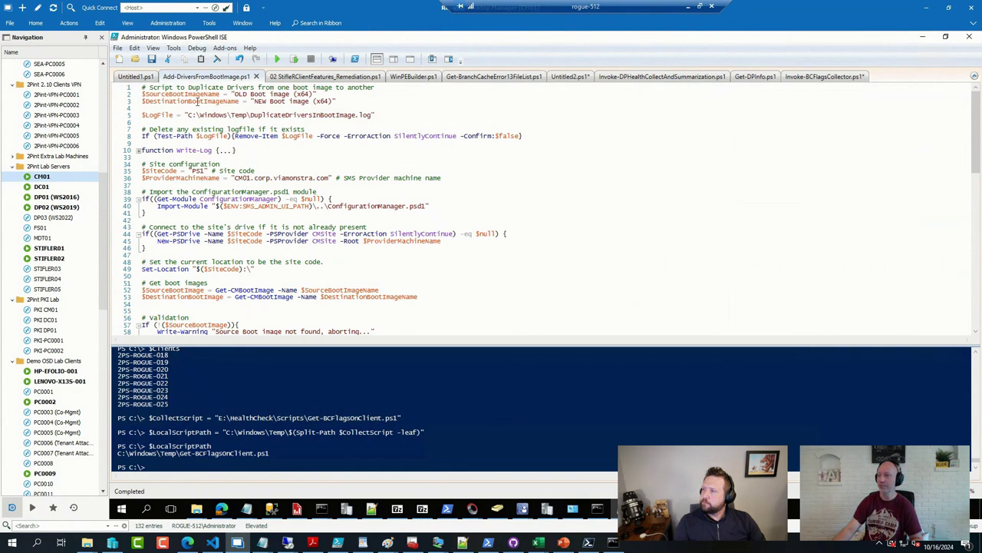
{"action": "triple_click", "coordinate": [194, 94]}
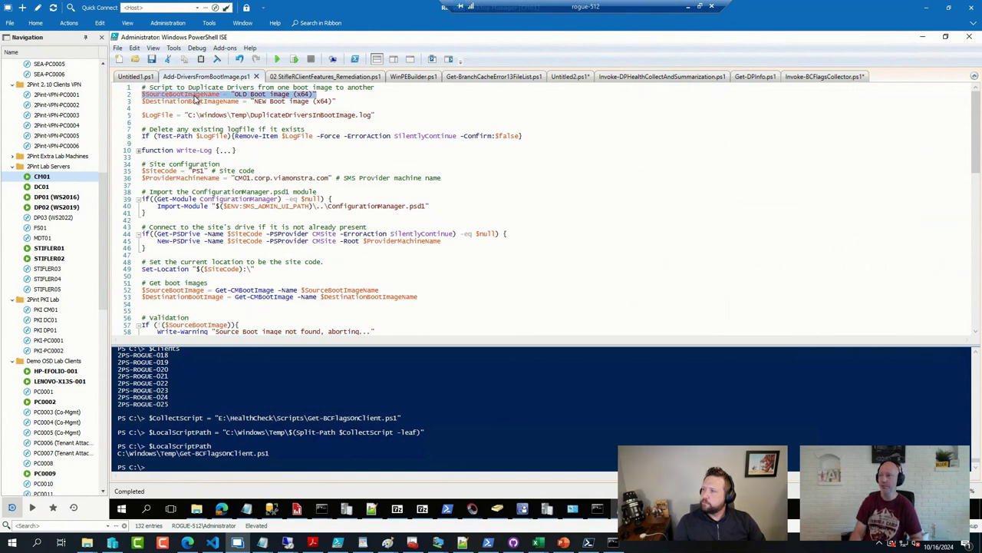
{"action": "triple_click", "coordinate": [196, 101]}
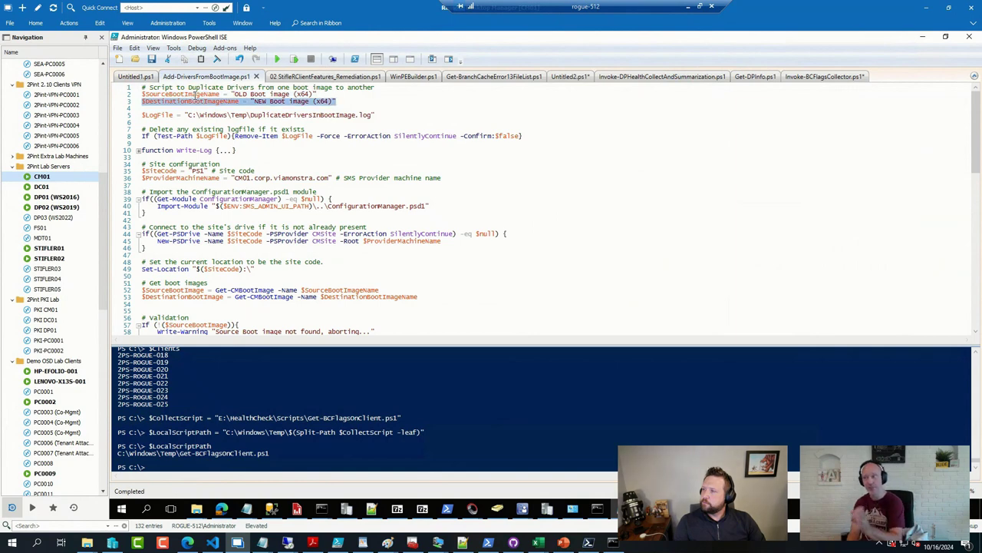
{"action": "left_click", "coordinate": [235, 151]}
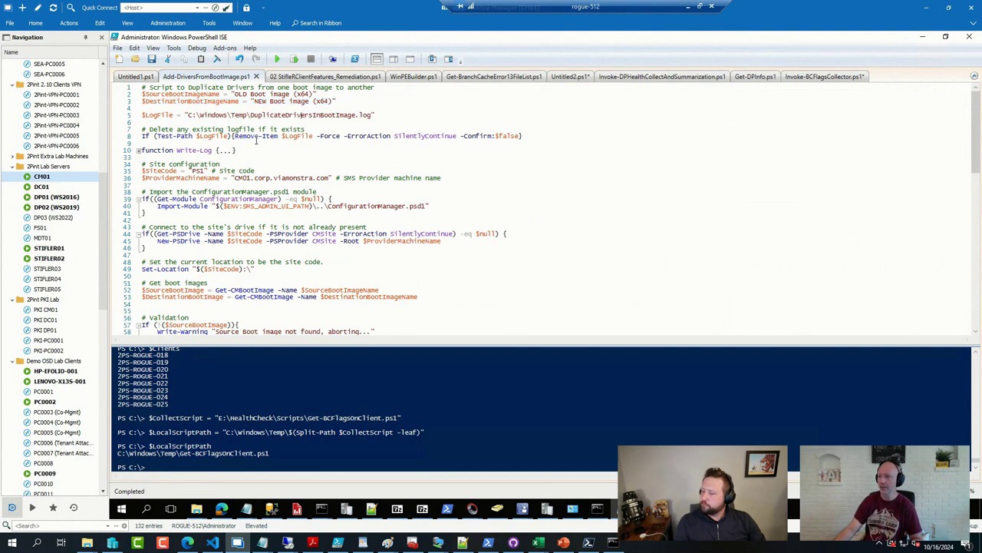
Run the script's setup code and then its Validation block.
{"action": "scroll", "coordinate": [270, 195], "scroll_direction": "down", "scroll_amount": 2}
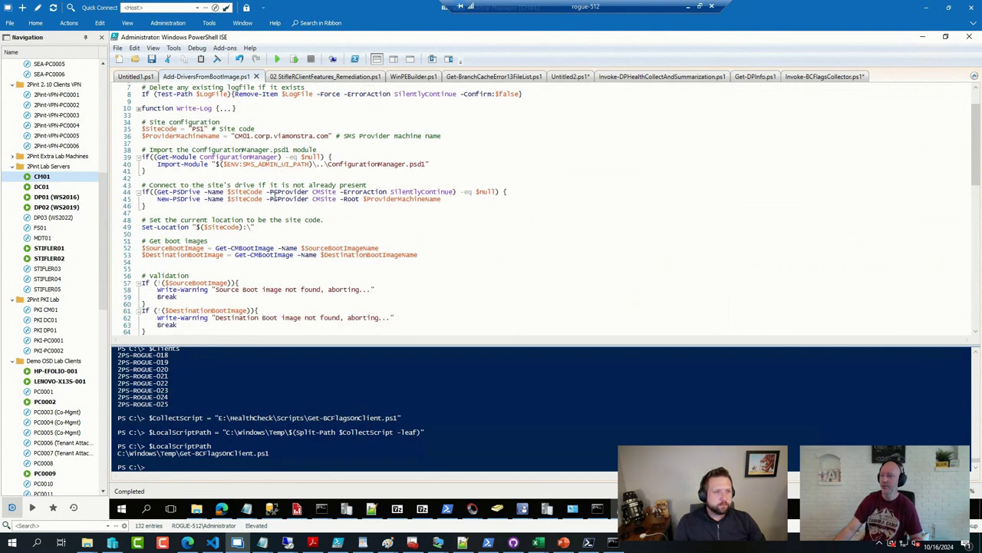
{"action": "left_click", "coordinate": [194, 270]}
{"action": "key", "text": "ctrl+shift+Home"}
{"action": "key", "text": "F8"}
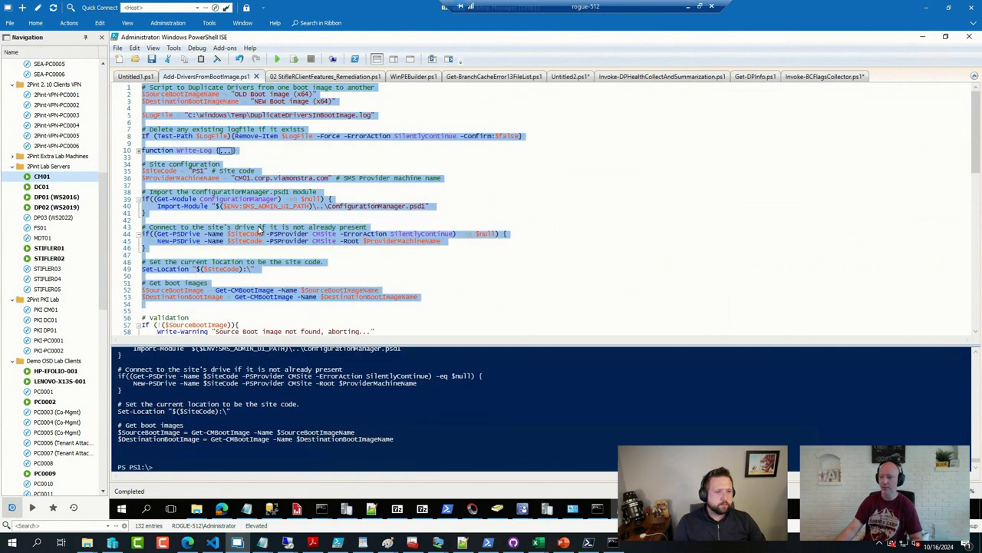
{"action": "scroll", "coordinate": [239, 274], "scroll_direction": "down", "scroll_amount": 12}
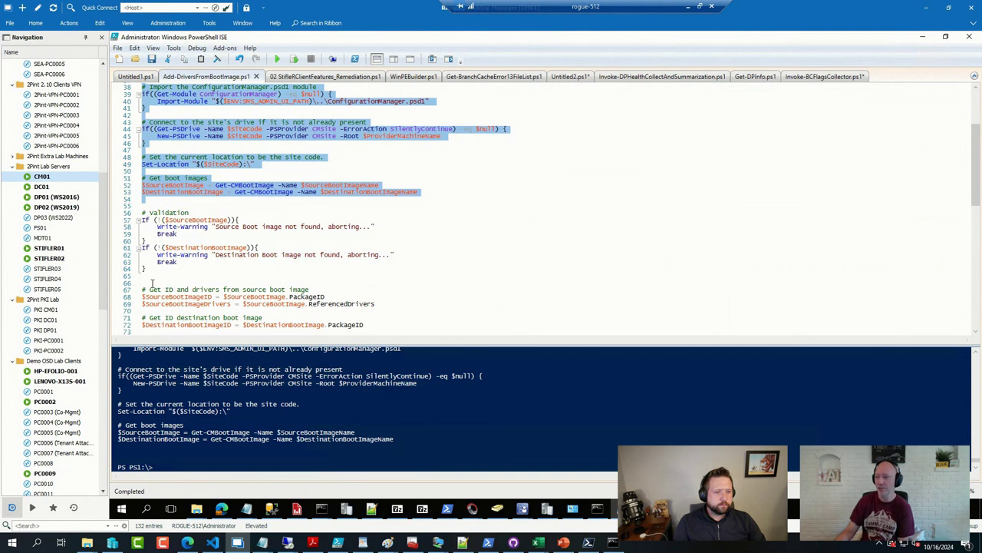
{"action": "left_click_drag", "start_coordinate": [169, 273], "coordinate": [127, 215]}
{"action": "left_click", "coordinate": [294, 59]}
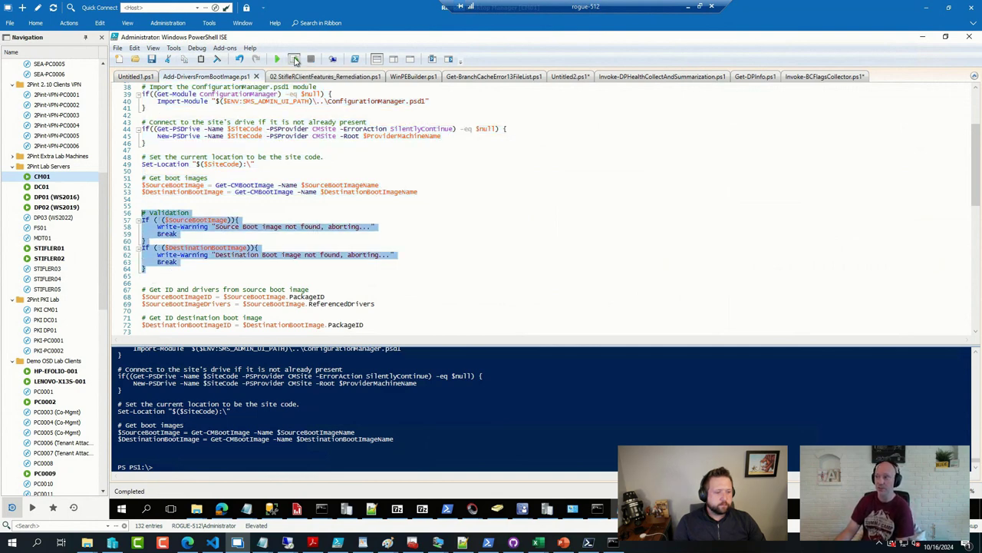
Run lines 68–69 to get the source image ID and list $SourceBootImageDrivers.
{"action": "scroll", "coordinate": [291, 176], "scroll_direction": "down", "scroll_amount": 3}
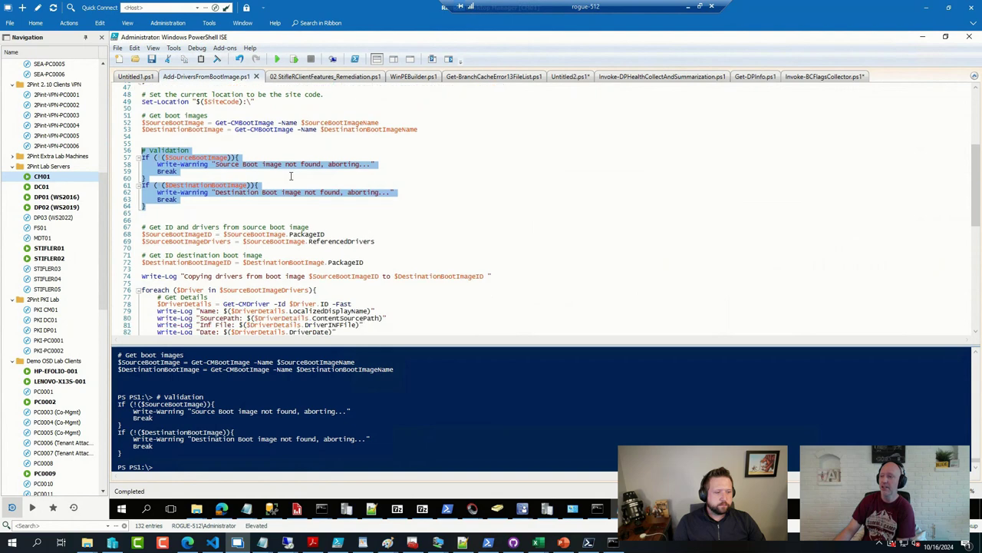
{"action": "scroll", "coordinate": [272, 206], "scroll_direction": "down", "scroll_amount": 1}
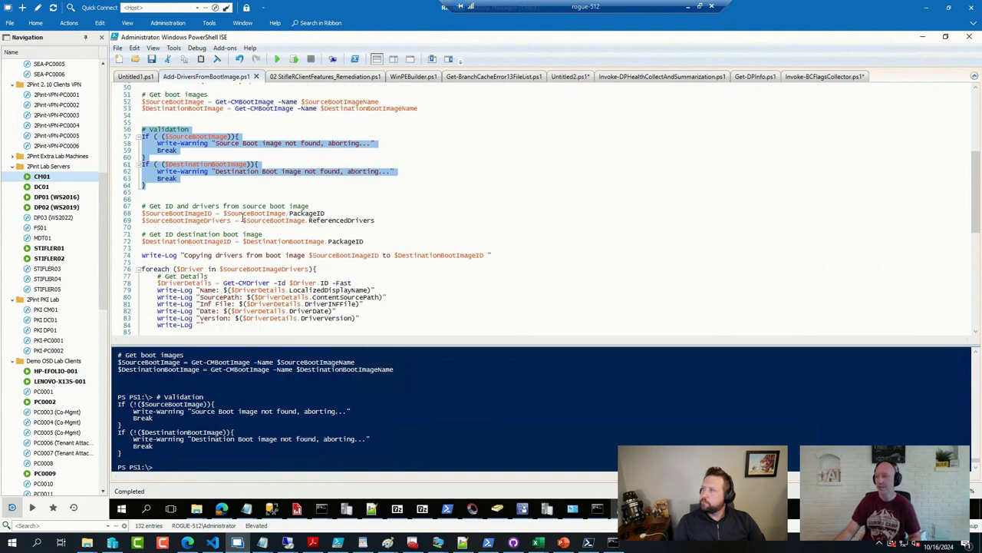
{"action": "left_click", "coordinate": [242, 214]}
{"action": "key", "text": "shift+Down"}
{"action": "key", "text": "shift+Down"}
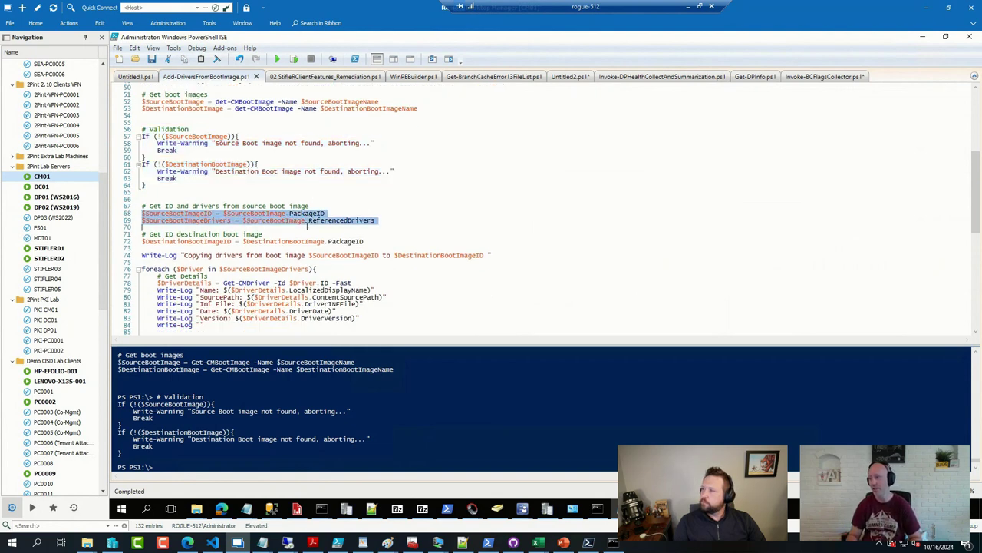
{"action": "key", "text": "F8"}
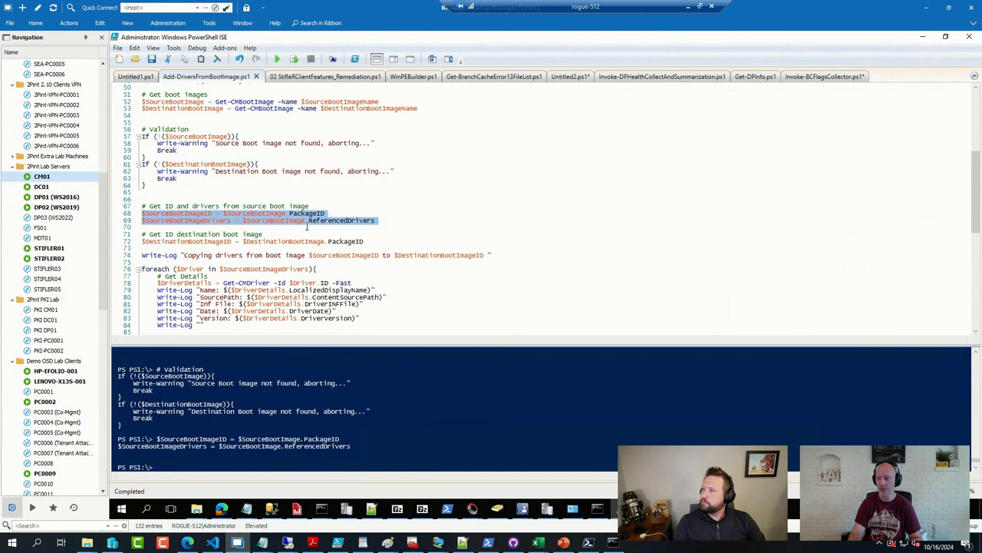
{"action": "left_click", "coordinate": [235, 221]}
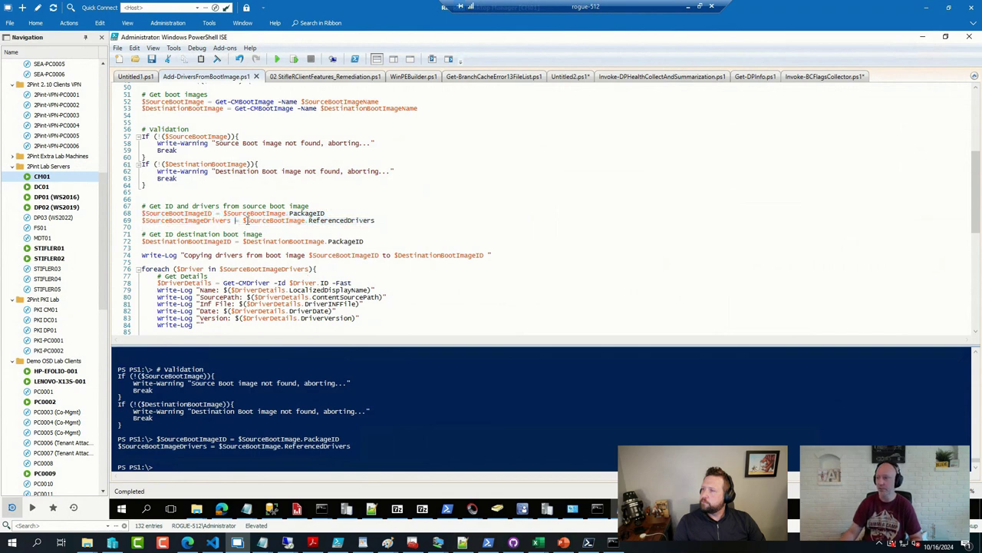
{"action": "key", "text": "shift+Home"}
{"action": "key", "text": "F8"}
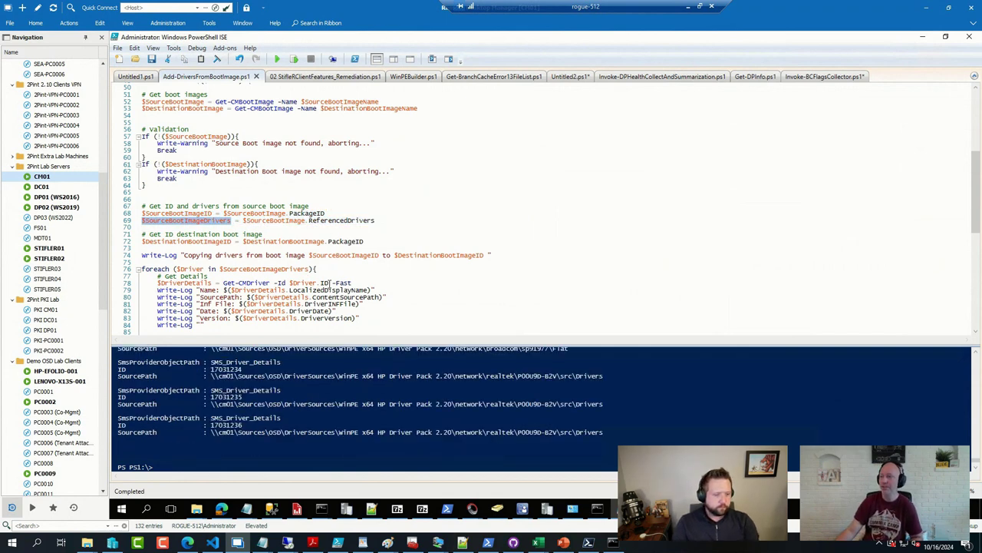
Run the destination image ID line 72 and the Write-Log line 74.
{"action": "scroll", "coordinate": [327, 283], "scroll_direction": "down", "scroll_amount": 2}
{"action": "left_click", "coordinate": [208, 199]}
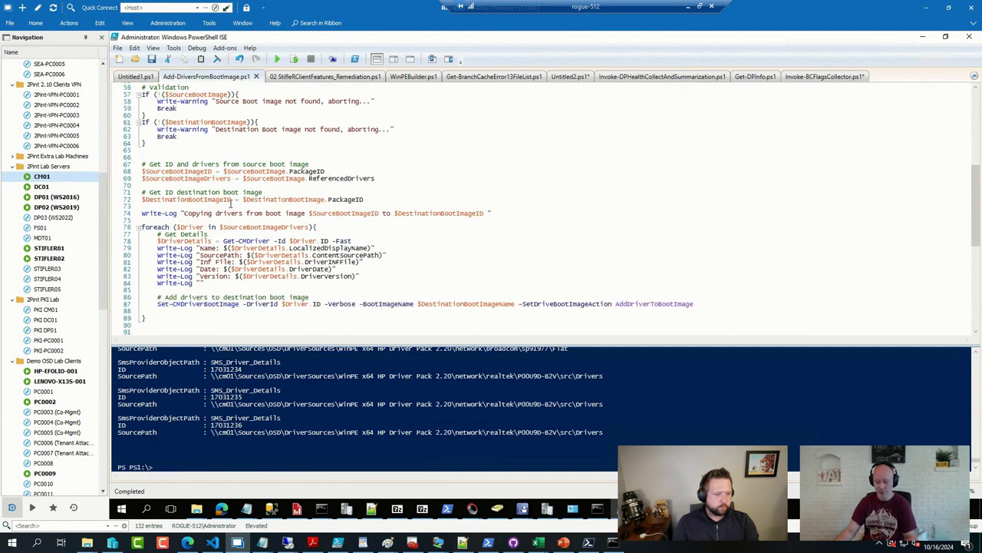
{"action": "key", "text": "shift+Home"}
{"action": "key", "text": "F8"}
{"action": "left_click", "coordinate": [180, 215]}
{"action": "key", "text": "End"}
{"action": "key", "text": "shift+Home"}
{"action": "key", "text": "F8"}
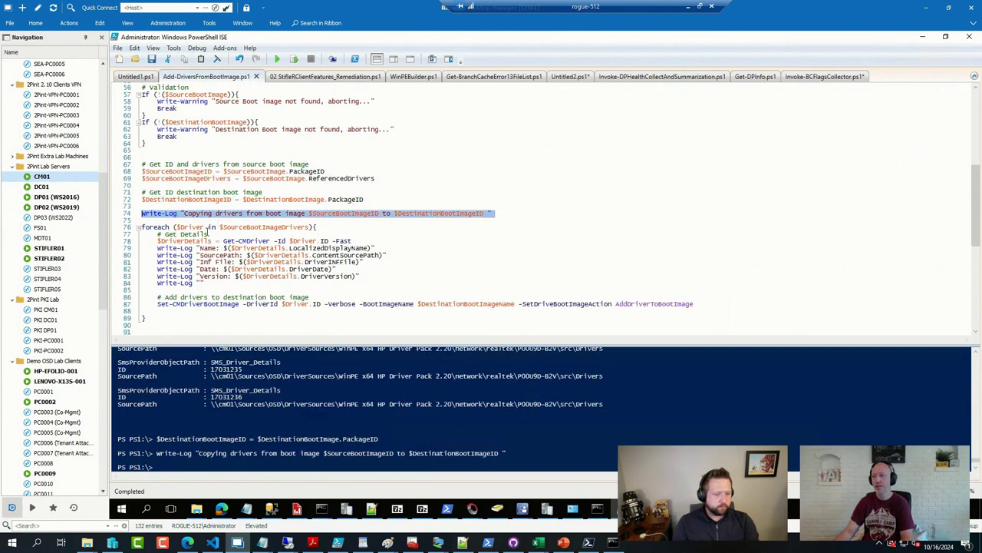
Run the foreach loop (lines 76–89) adding the source drivers to NEW Boot image (x64).
{"action": "left_click", "coordinate": [182, 227]}
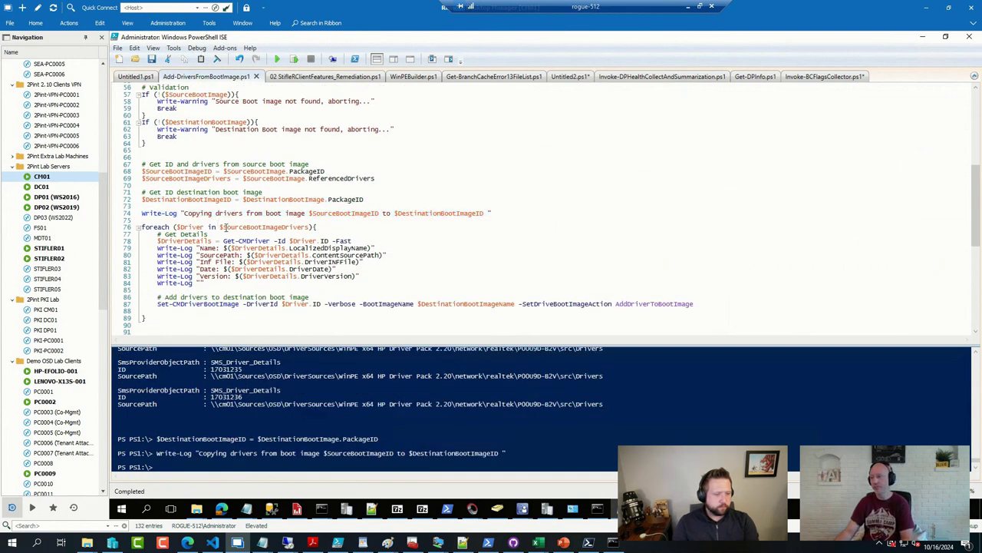
{"action": "double_click", "coordinate": [225, 227]}
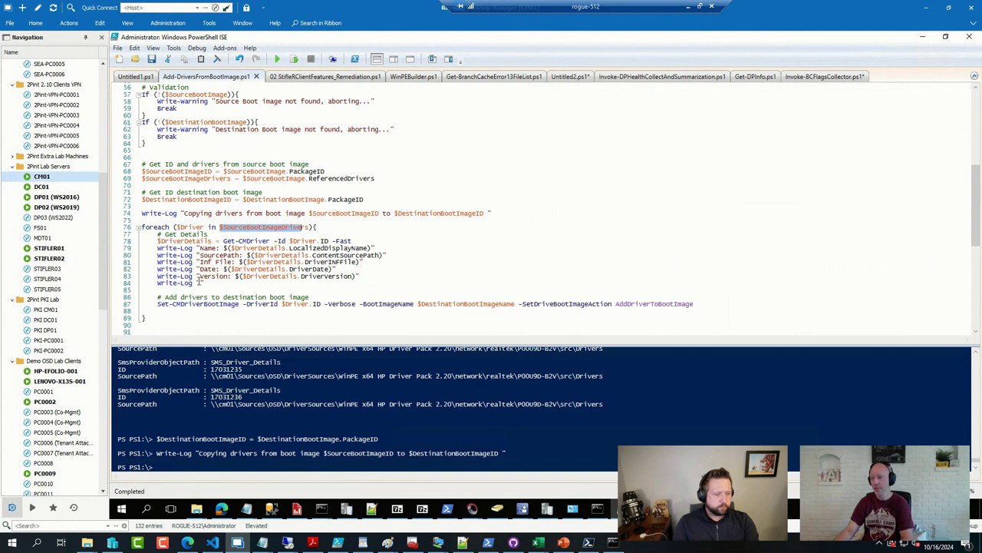
{"action": "left_click_drag", "start_coordinate": [201, 283], "coordinate": [143, 241]}
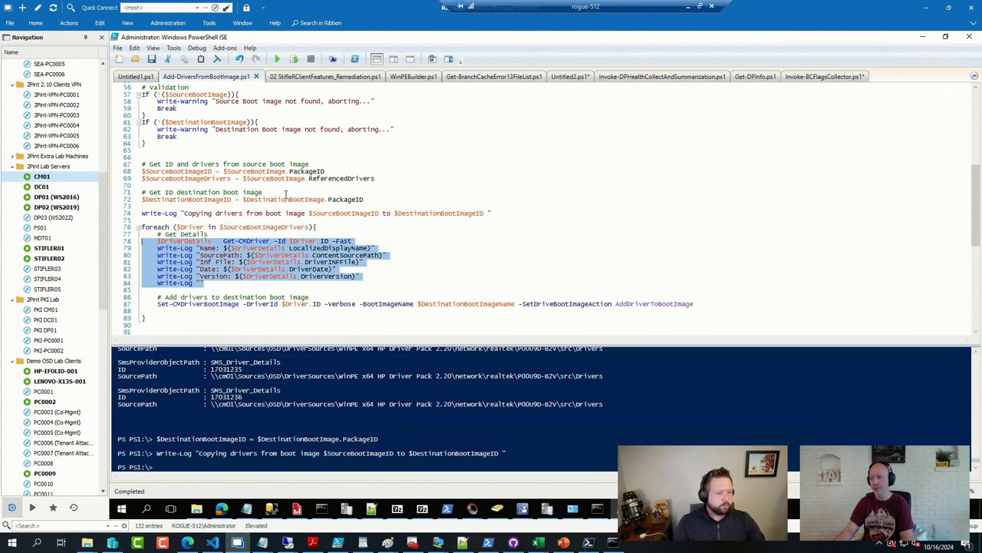
{"action": "left_click", "coordinate": [198, 303]}
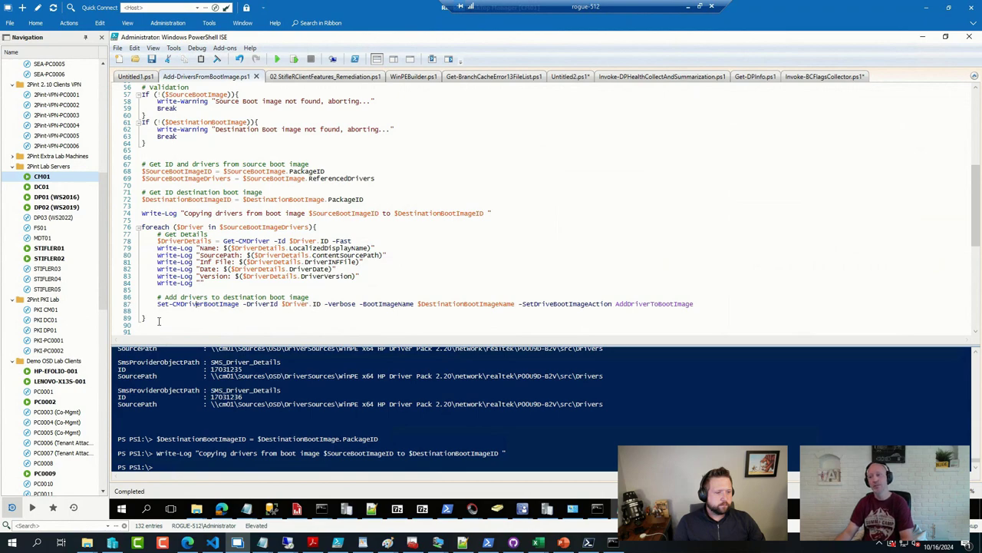
{"action": "left_click_drag", "start_coordinate": [159, 321], "coordinate": [119, 228]}
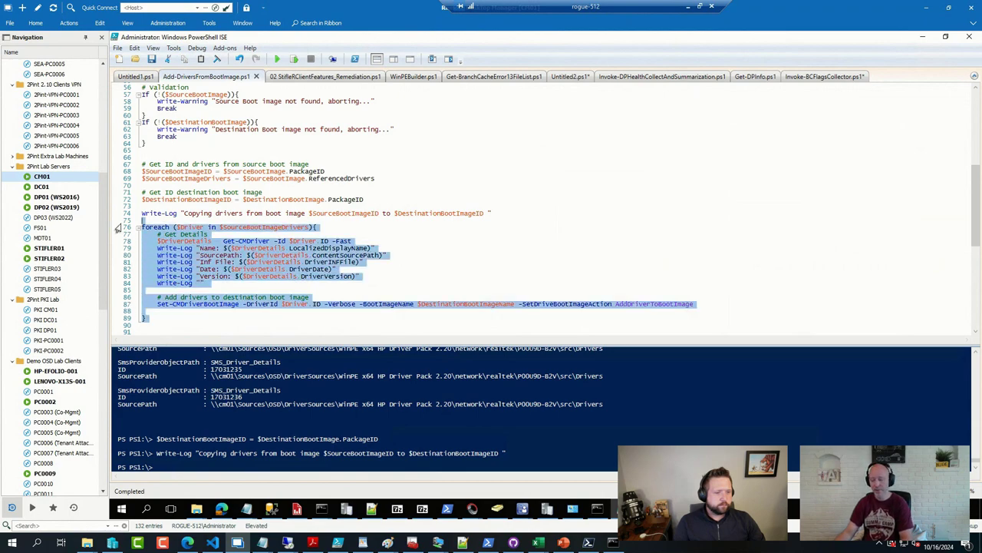
{"action": "key", "text": "F8"}
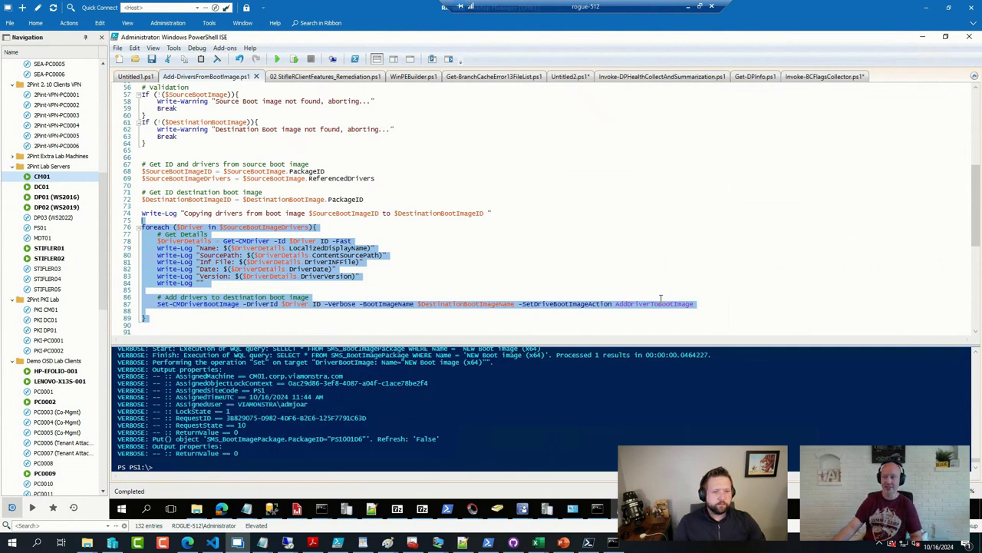
{"action": "left_click", "coordinate": [488, 327]}
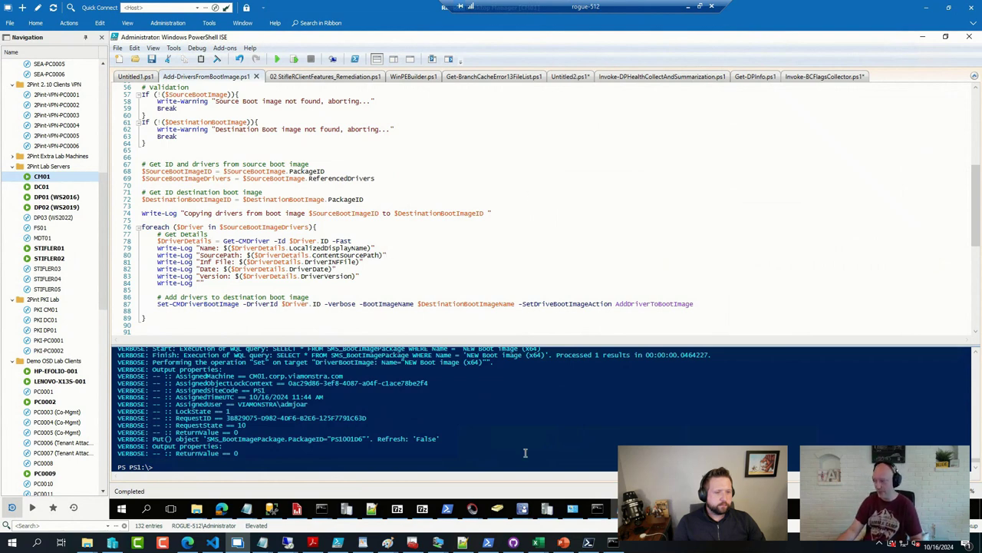
{"action": "mouse_move", "coordinate": [528, 510]}
{"action": "left_click", "coordinate": [476, 479]}
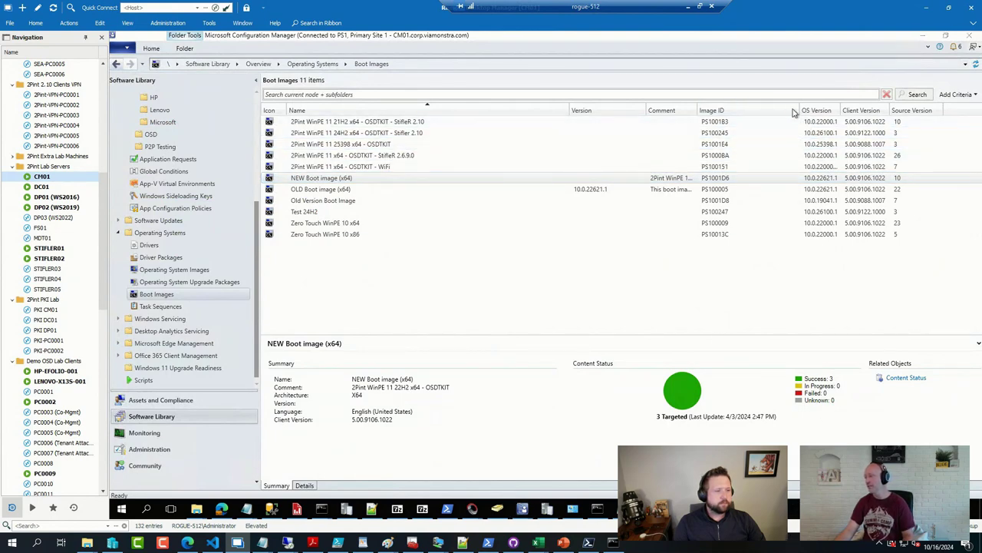
Point out the OS Version column, then review the drivers in the NEW Boot image (x64) properties without saving.
{"action": "left_click_drag", "start_coordinate": [793, 87], "coordinate": [860, 264]}
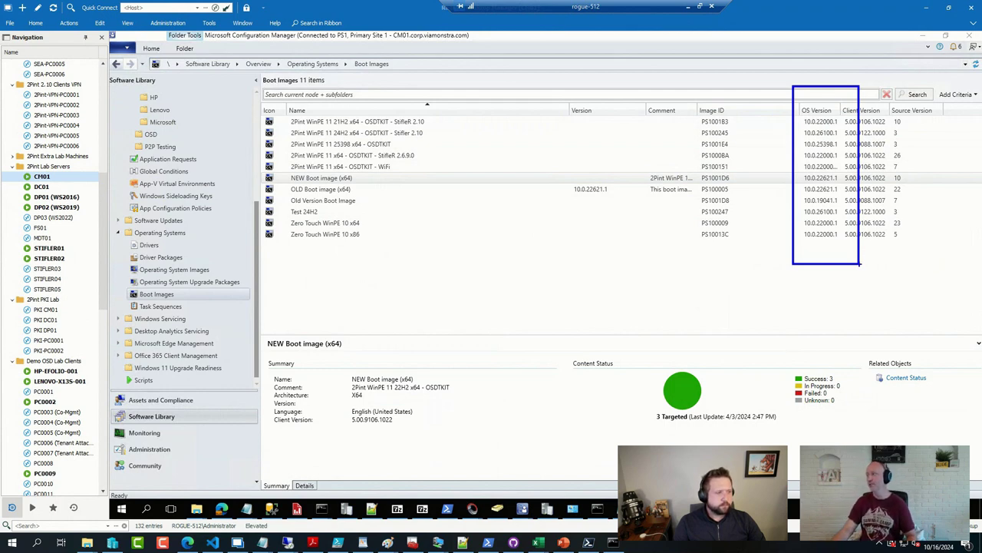
{"action": "key", "text": "Escape"}
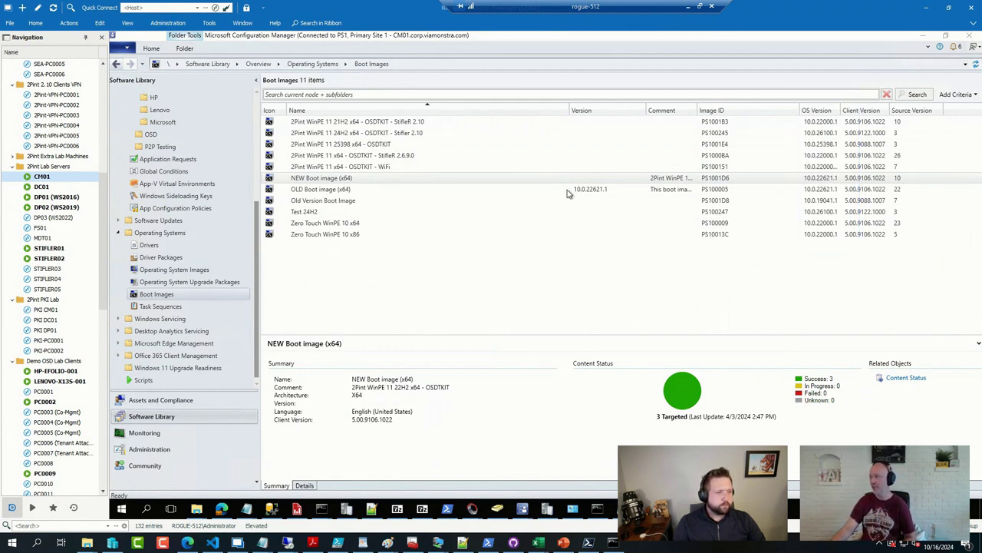
{"action": "left_click", "coordinate": [798, 179]}
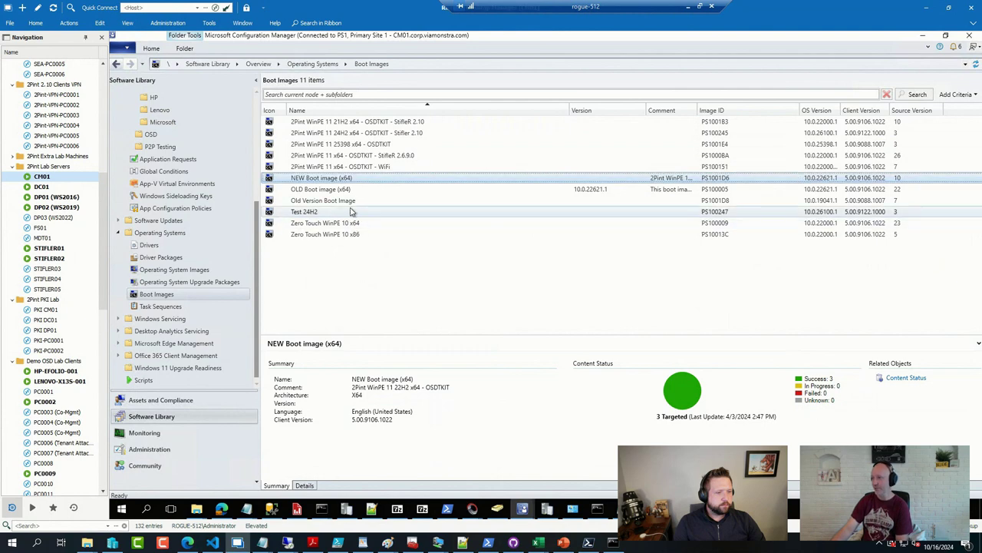
{"action": "left_click", "coordinate": [347, 179]}
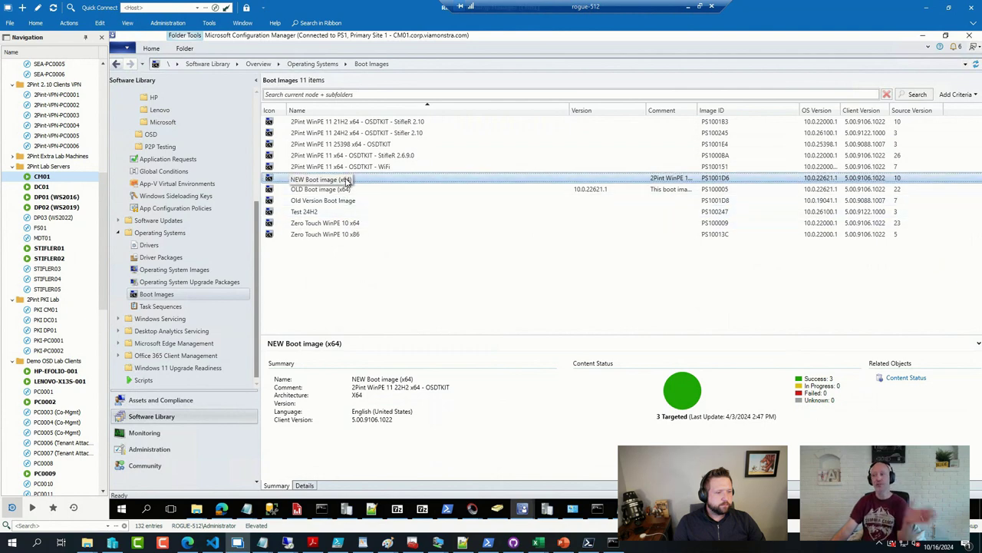
{"action": "right_click", "coordinate": [347, 180]}
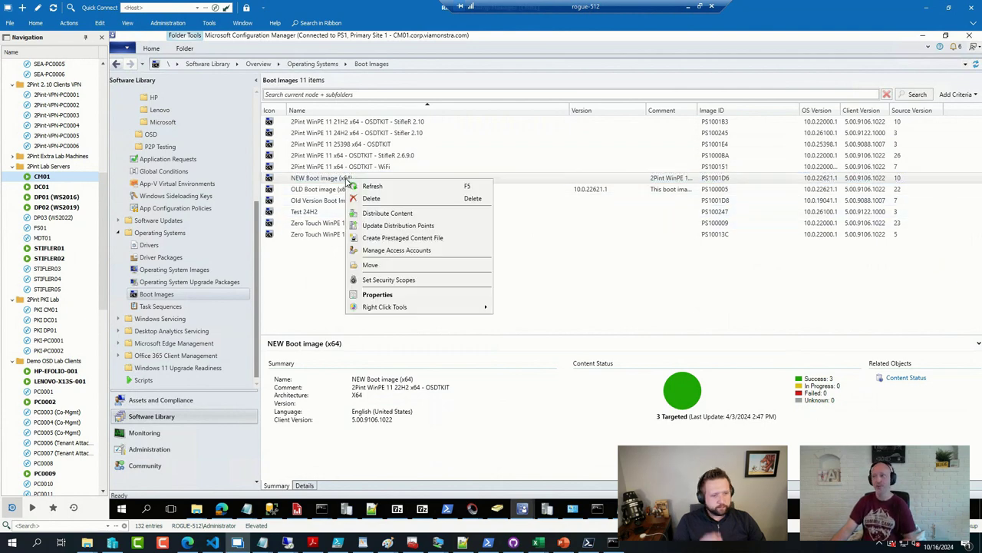
{"action": "left_click", "coordinate": [380, 295]}
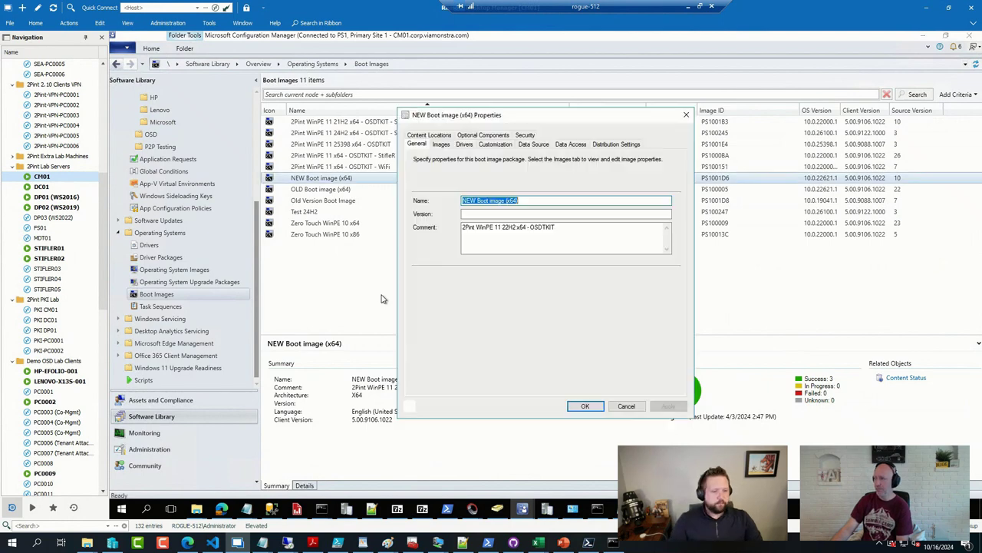
{"action": "left_click", "coordinate": [466, 146]}
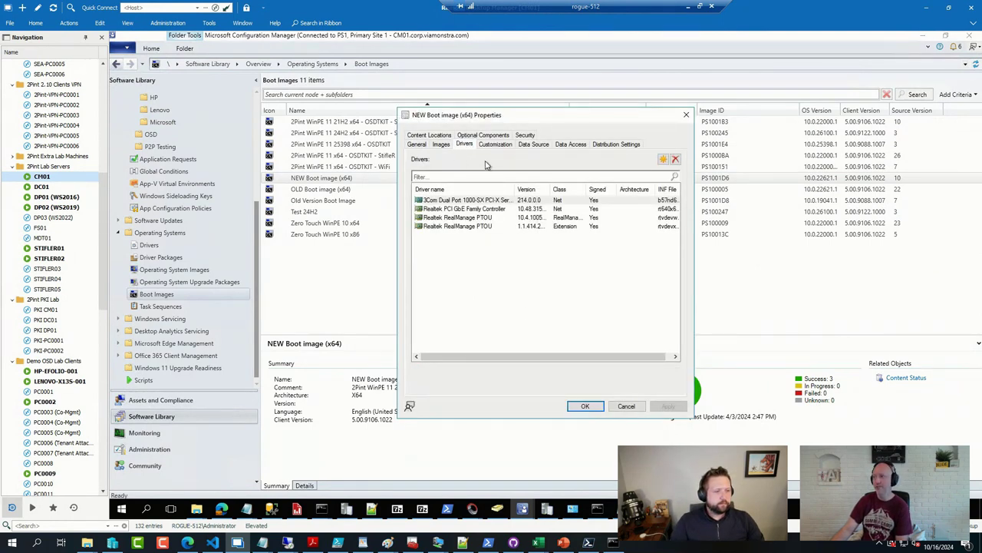
{"action": "left_click", "coordinate": [627, 406]}
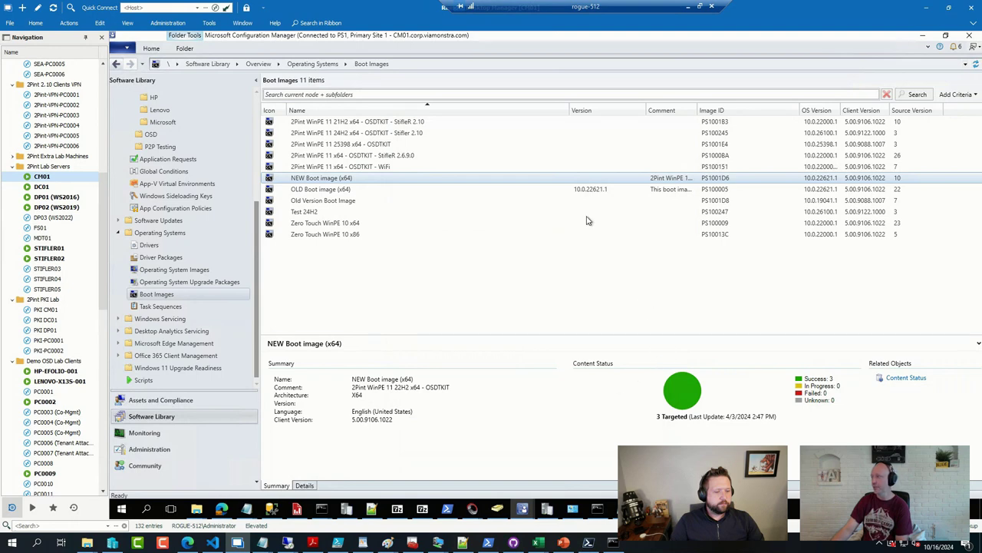
Review the 2Pint WinPE 11 24H2 x64 boot image properties and close them without changes.
{"action": "left_click", "coordinate": [384, 132]}
{"action": "right_click", "coordinate": [385, 134]}
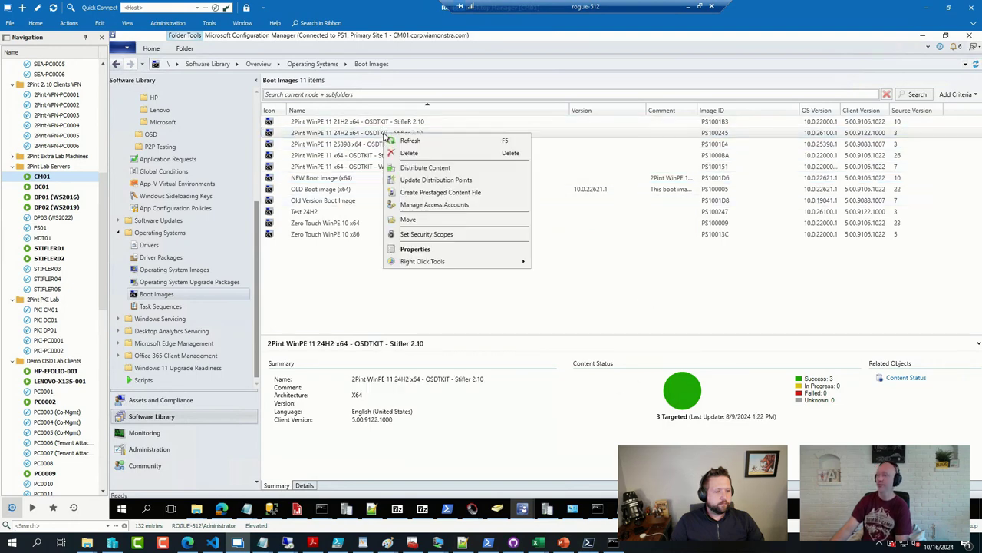
{"action": "left_click", "coordinate": [415, 251]}
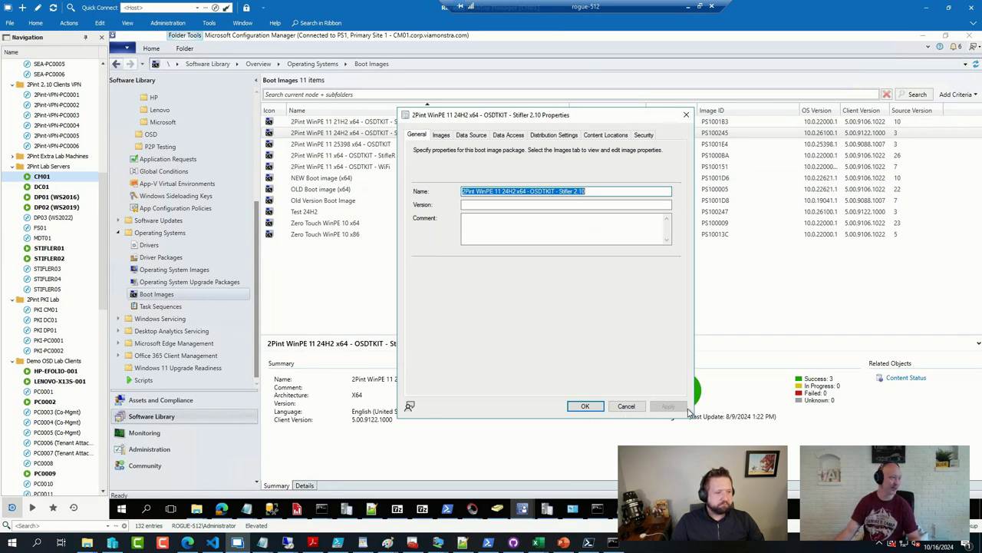
{"action": "left_click", "coordinate": [627, 406]}
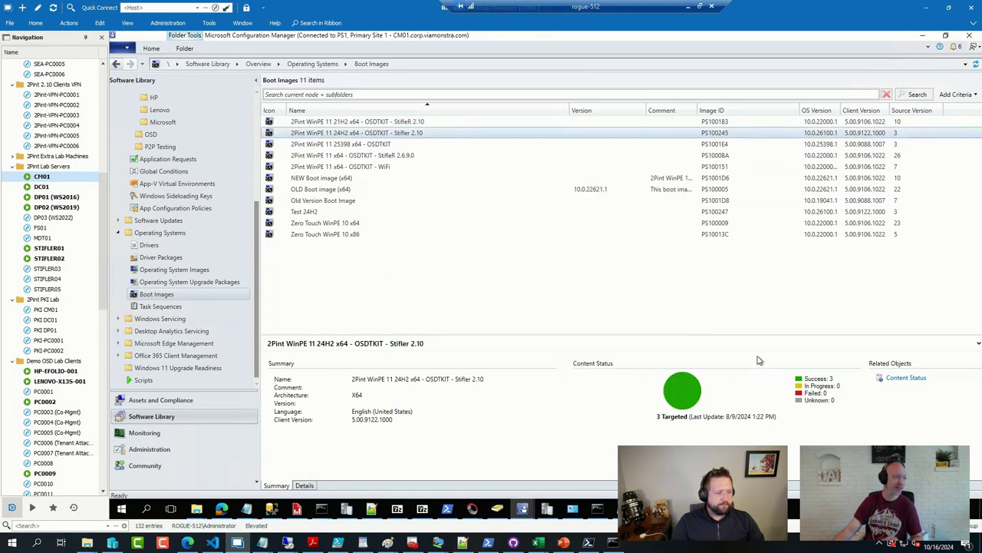
Return to Edge and open the VOA Community card on the ViaMonstra Online Academy site.
{"action": "mouse_move", "coordinate": [658, 547]}
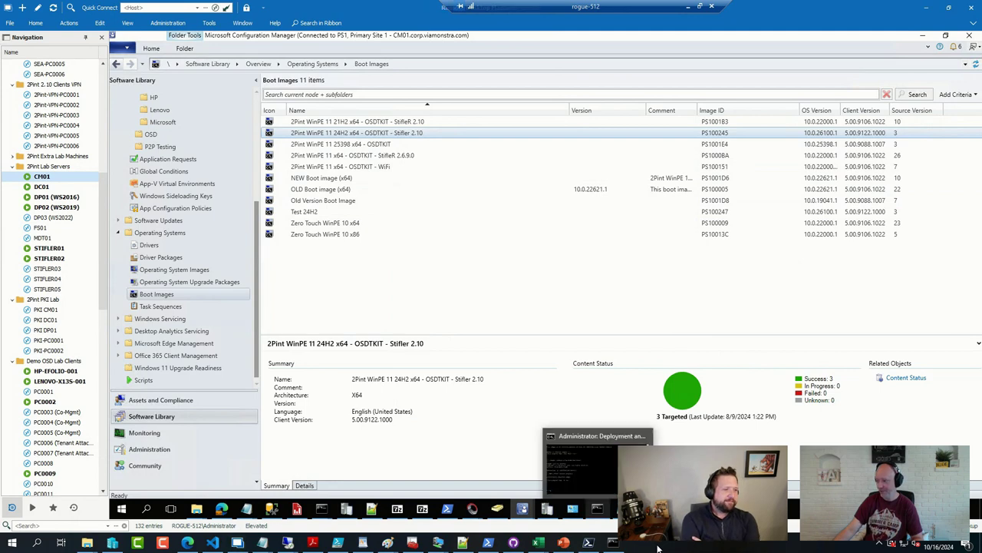
{"action": "left_click", "coordinate": [187, 543]}
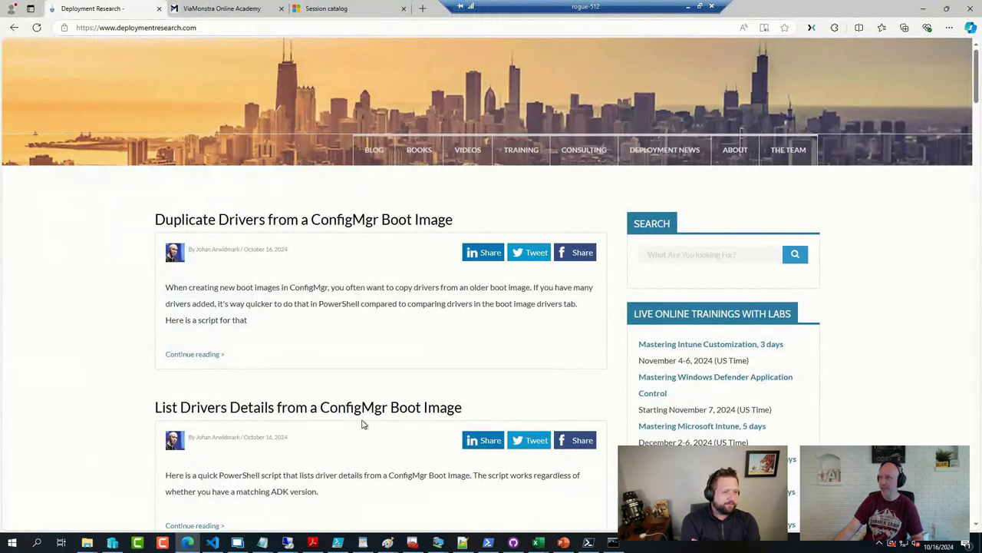
{"action": "left_click", "coordinate": [217, 7]}
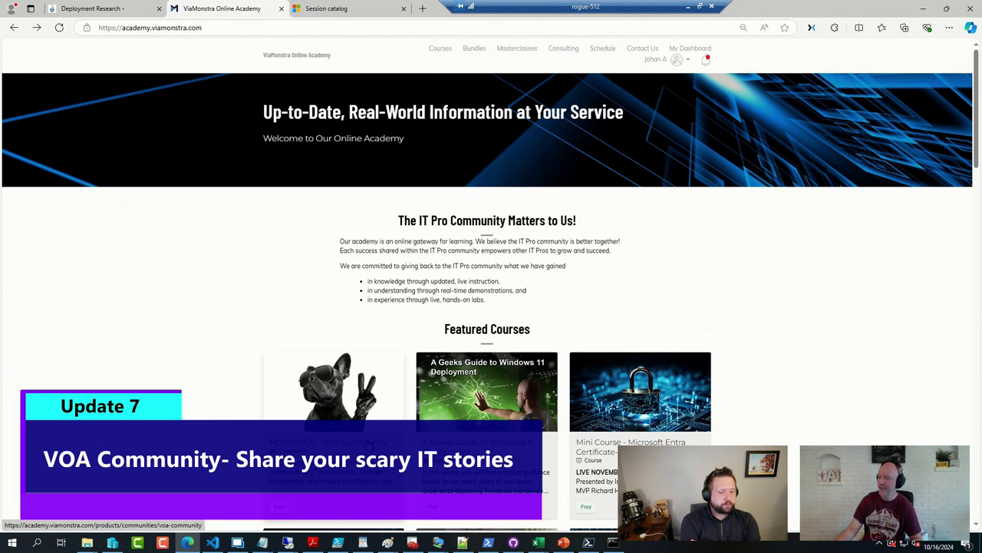
{"action": "left_click", "coordinate": [368, 446]}
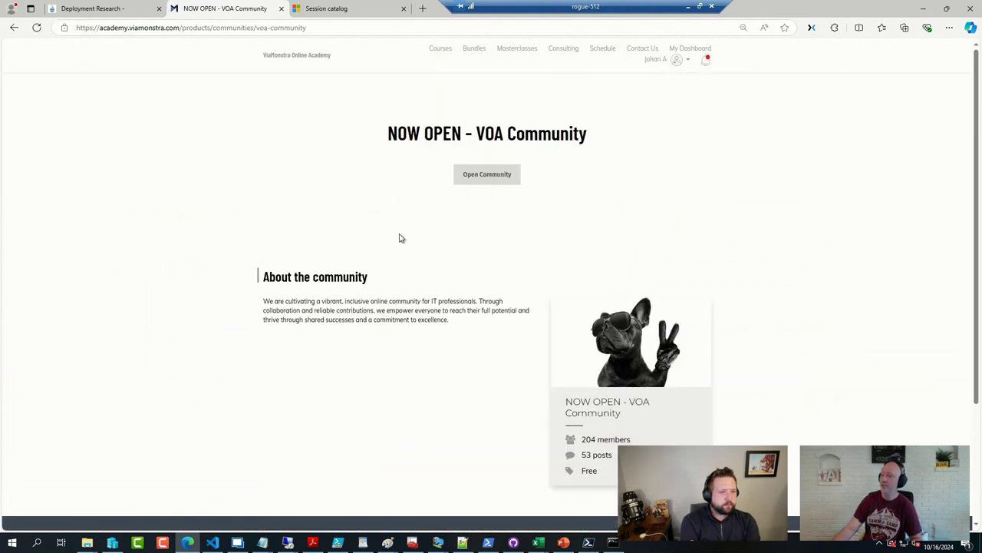
Enter the VOA Community via Open Community.
{"action": "left_click", "coordinate": [502, 179]}
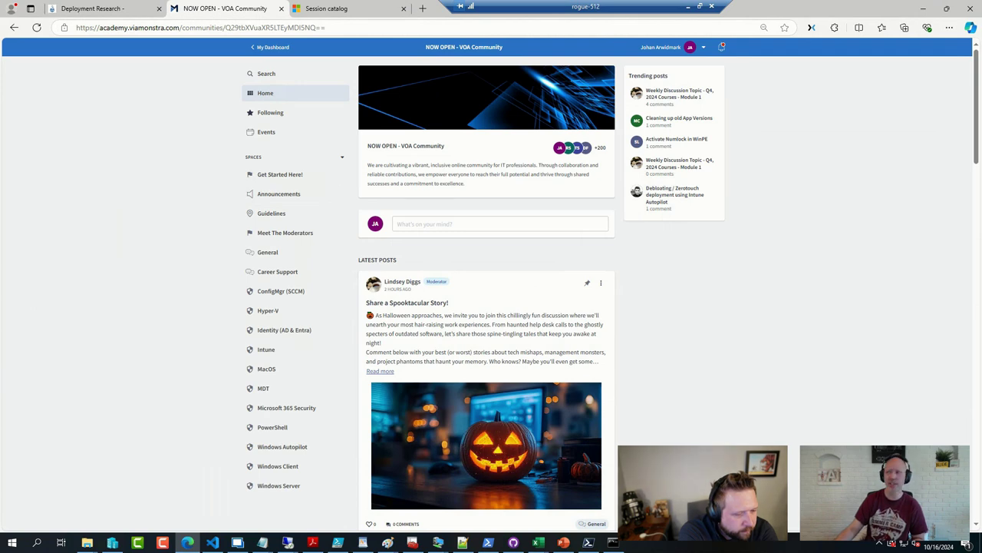
Load the pasted Intune at Ignite 2024 article URL in a new tab, stripped of its ?utm_ parameters.
{"action": "left_click", "coordinate": [425, 11]}
{"action": "type", "text": "https://techcommunity.microsoft.com/t5/microsoft-intune-blog/your-guide-to-intune-at-microsoft-ignite-2024/ba-p/4267715?utm_source=dlvr.it&utm_medium=twitter"}
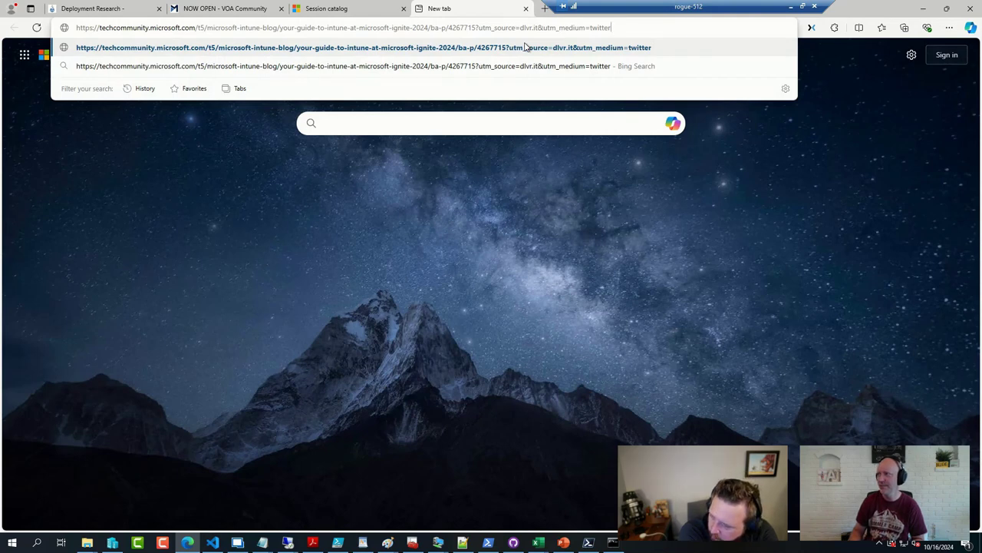
{"action": "key", "text": "BackSpace"}
{"action": "key", "text": "BackSpace"}
{"action": "key", "text": "BackSpace"}
{"action": "key", "text": "BackSpace"}
{"action": "key", "text": "BackSpace"}
{"action": "key", "text": "BackSpace"}
{"action": "key", "text": "BackSpace"}
{"action": "key", "text": "BackSpace"}
{"action": "key", "text": "BackSpace"}
{"action": "key", "text": "BackSpace"}
{"action": "key", "text": "BackSpace"}
{"action": "key", "text": "BackSpace"}
{"action": "key", "text": "BackSpace"}
{"action": "key", "text": "BackSpace"}
{"action": "key", "text": "BackSpace"}
{"action": "key", "text": "BackSpace"}
{"action": "key", "text": "BackSpace"}
{"action": "key", "text": "BackSpace"}
{"action": "key", "text": "BackSpace"}
{"action": "key", "text": "BackSpace"}
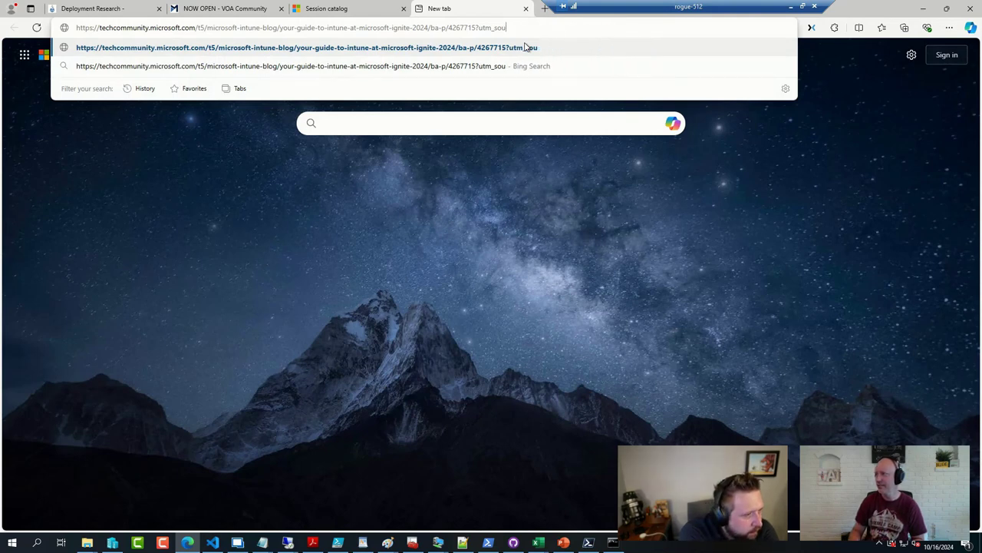
{"action": "key", "text": "BackSpace"}
{"action": "key", "text": "BackSpace"}
{"action": "key", "text": "BackSpace"}
{"action": "key", "text": "BackSpace"}
{"action": "key", "text": "BackSpace"}
{"action": "key", "text": "BackSpace"}
{"action": "key", "text": "BackSpace"}
{"action": "key", "text": "BackSpace"}
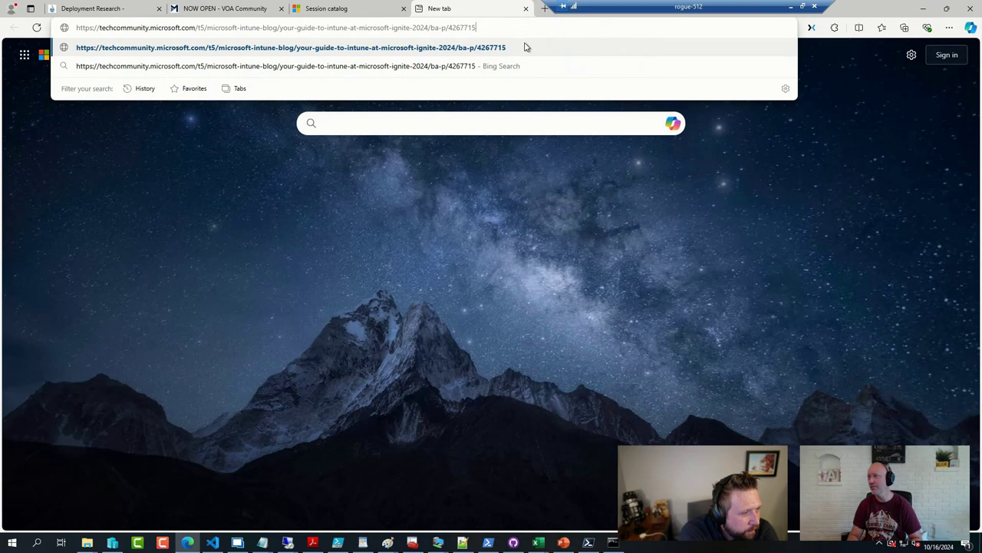
{"action": "key", "text": "Return"}
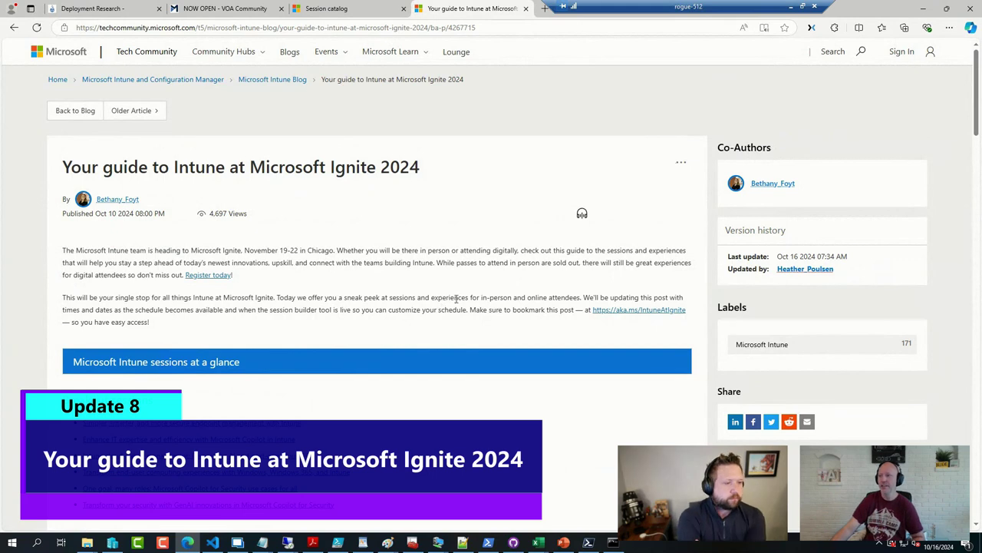
Highlight 'Intune' in the article title, skim the page, then clear the highlight.
{"action": "double_click", "coordinate": [215, 165]}
{"action": "scroll", "coordinate": [345, 307], "scroll_direction": "down", "scroll_amount": 3}
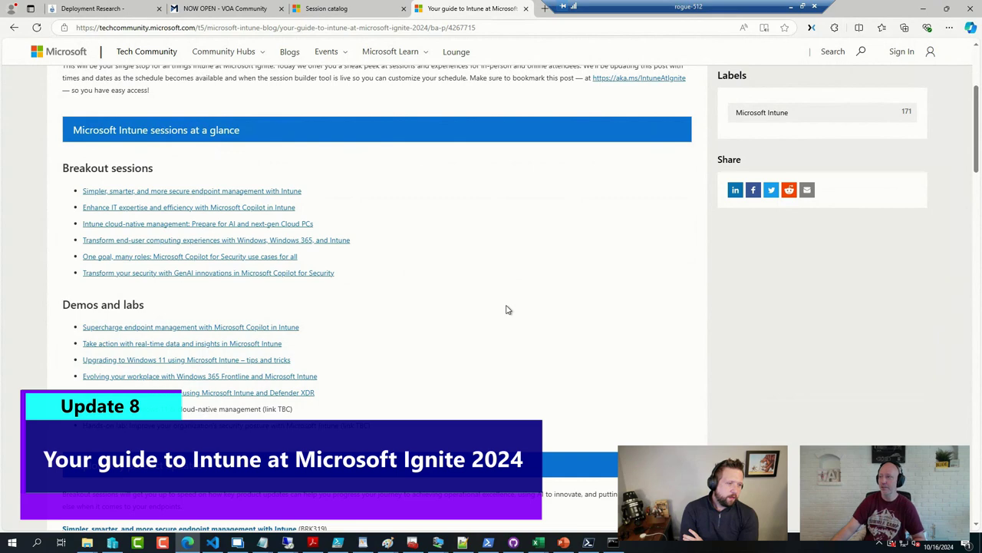
{"action": "scroll", "coordinate": [507, 310], "scroll_direction": "up", "scroll_amount": 3}
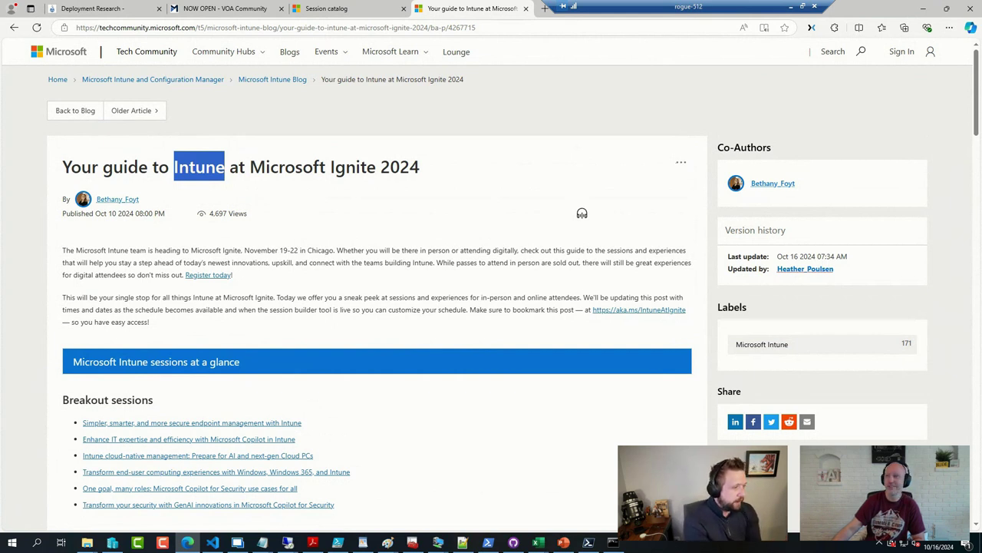
{"action": "left_click_drag", "start_coordinate": [607, 5], "coordinate": [712, 4]}
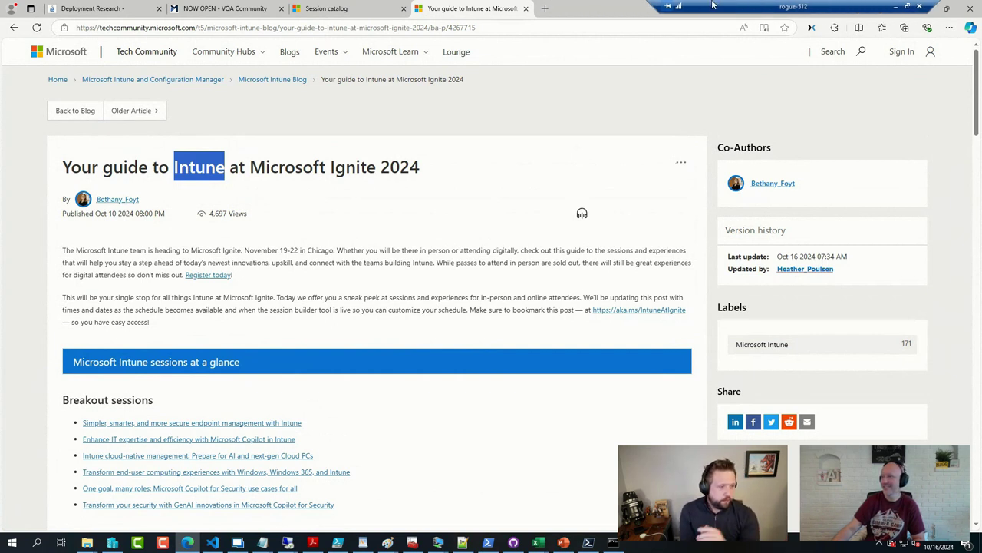
{"action": "left_click", "coordinate": [253, 173]}
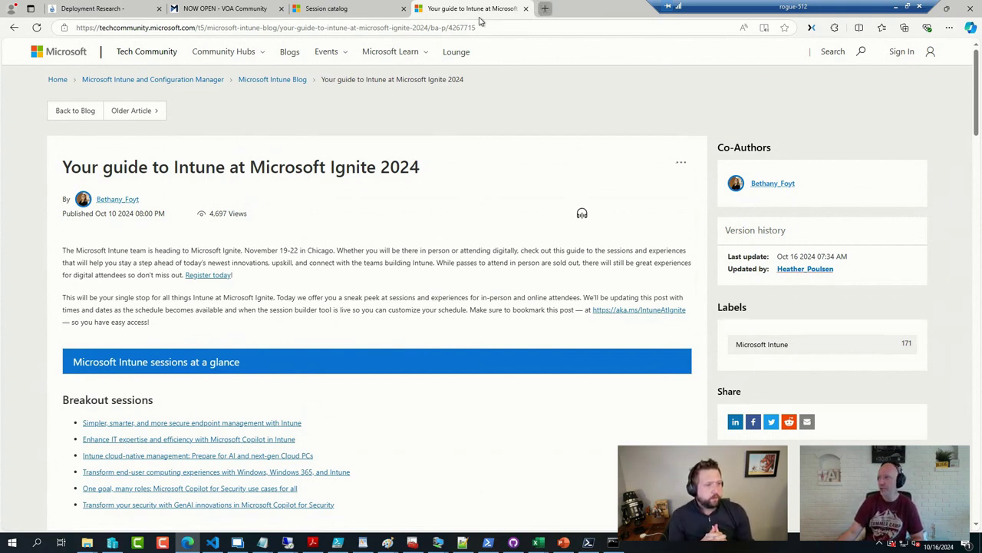
Load the pasted MDM unenroll support tip URL in a new tab.
{"action": "key", "text": "ctrl+t"}
{"action": "type", "text": "https://techcommunity.microsoft.com/t5/intune-customer-success/support-tip-always-unenroll-from-mdm-when-unjoining-and/ba-p/4270668?utm_source=dlvr.it&utm_medium=twitter"}
{"action": "key", "text": "Return"}
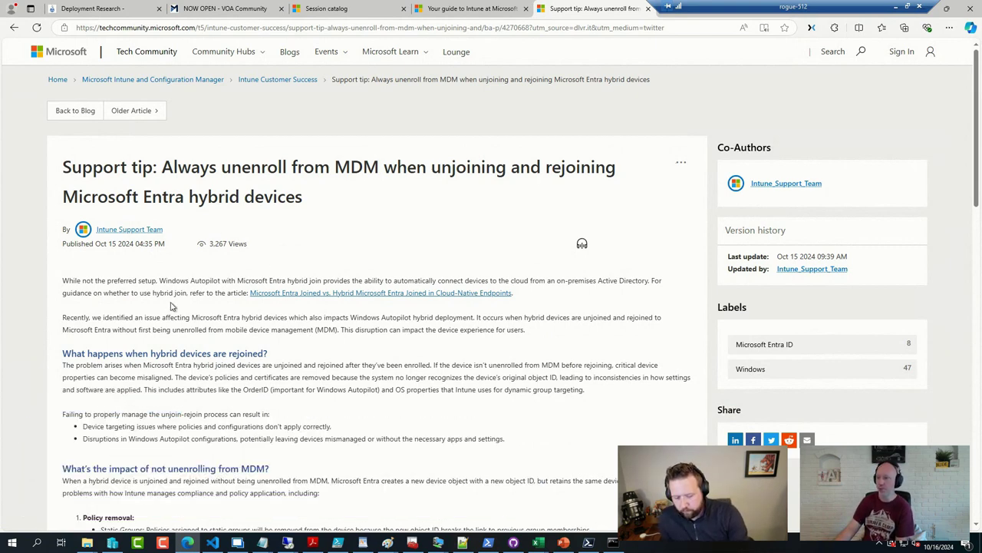
Highlight 'Always unenroll from MDM' in the title, then clear it and skim the article.
{"action": "left_click_drag", "start_coordinate": [162, 167], "coordinate": [377, 167]}
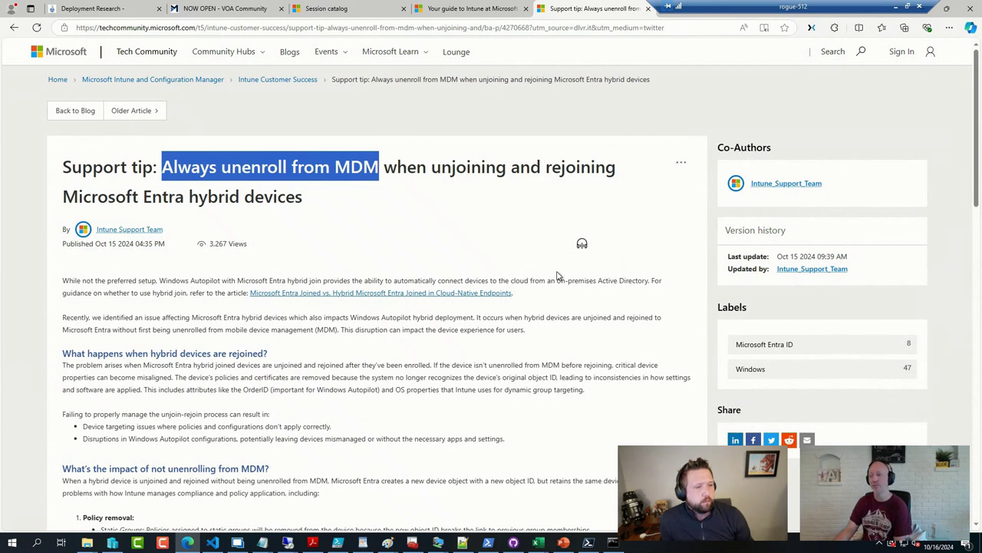
{"action": "left_click", "coordinate": [390, 412]}
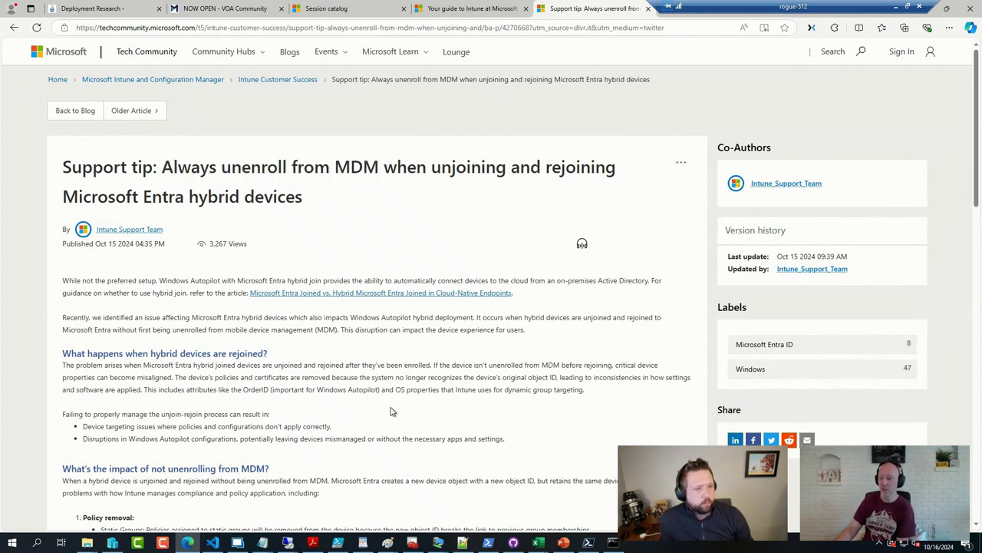
{"action": "scroll", "coordinate": [399, 404], "scroll_direction": "down", "scroll_amount": 3}
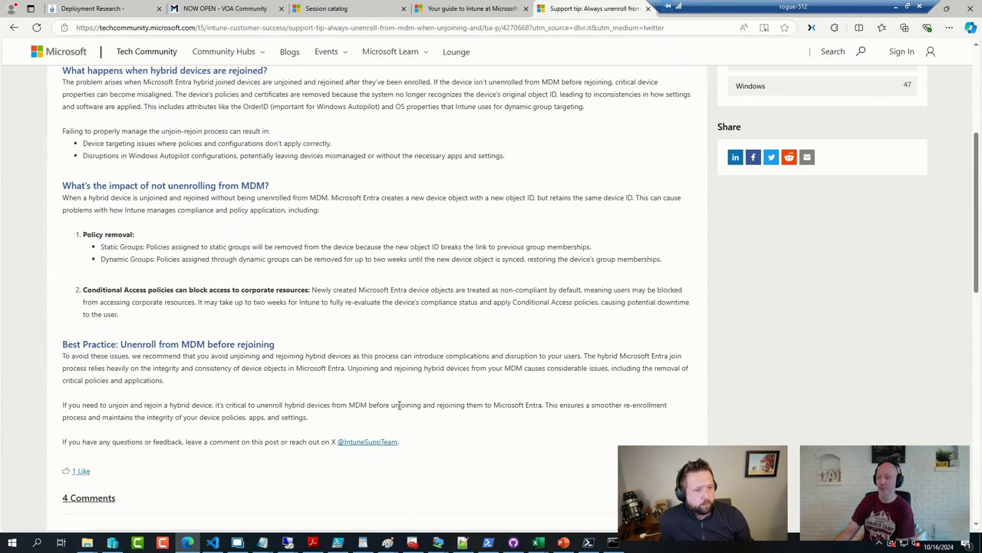
{"action": "scroll", "coordinate": [399, 405], "scroll_direction": "up", "scroll_amount": 3}
{"action": "scroll", "coordinate": [399, 409], "scroll_direction": "up", "scroll_amount": 1}
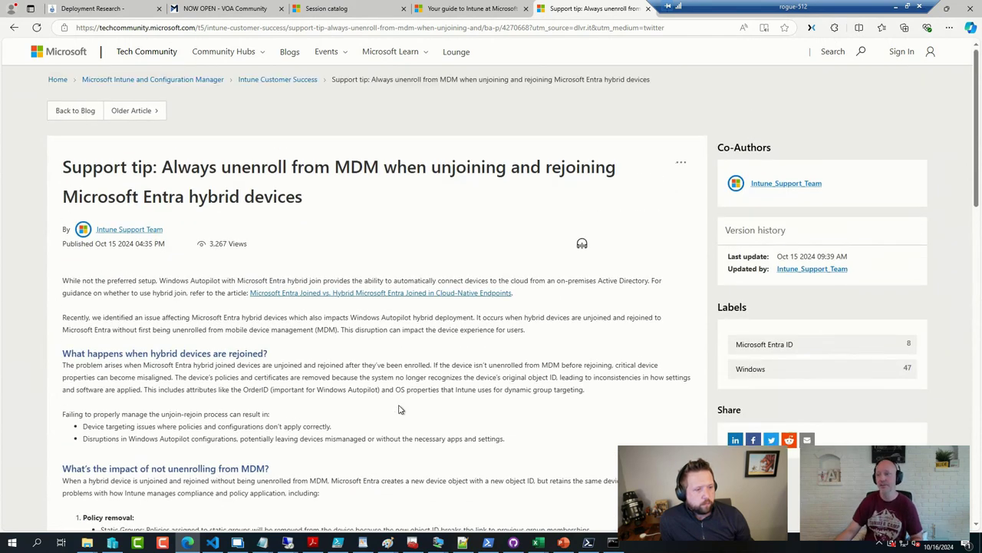